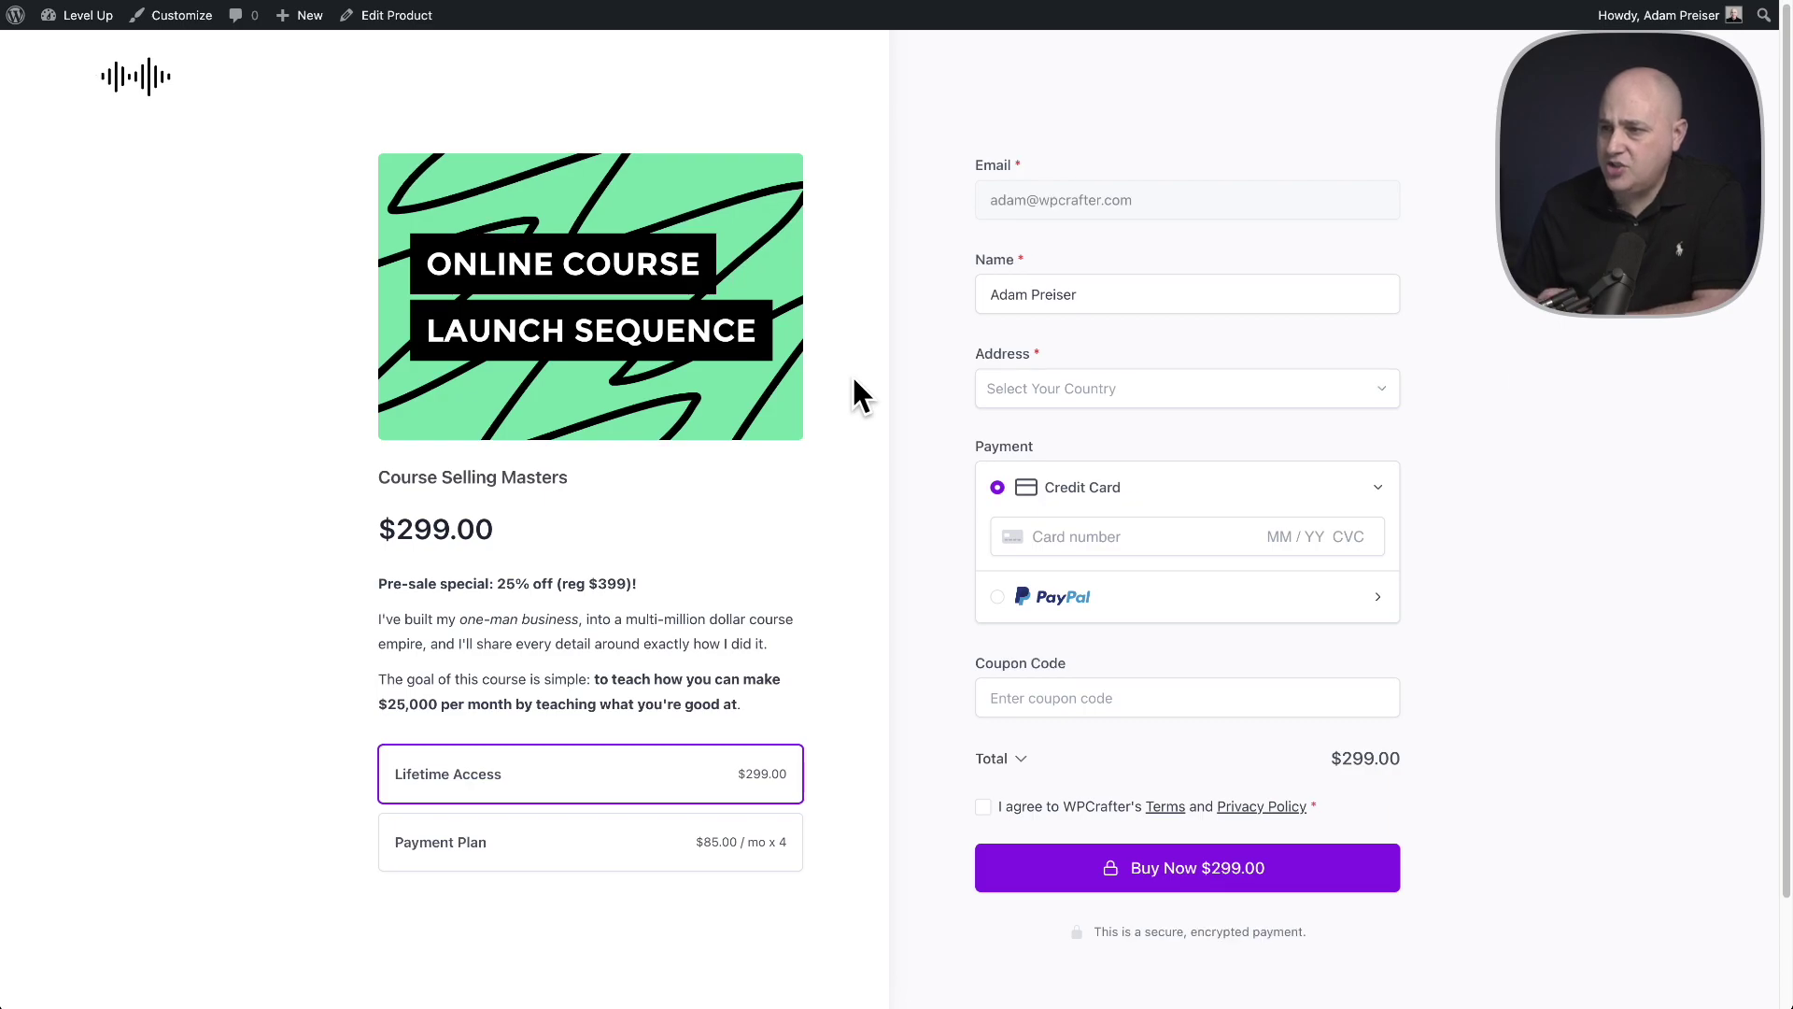
- Open the course product's Payment Plan price and switch on its setup fee
scroll(853, 379, "down", 3)
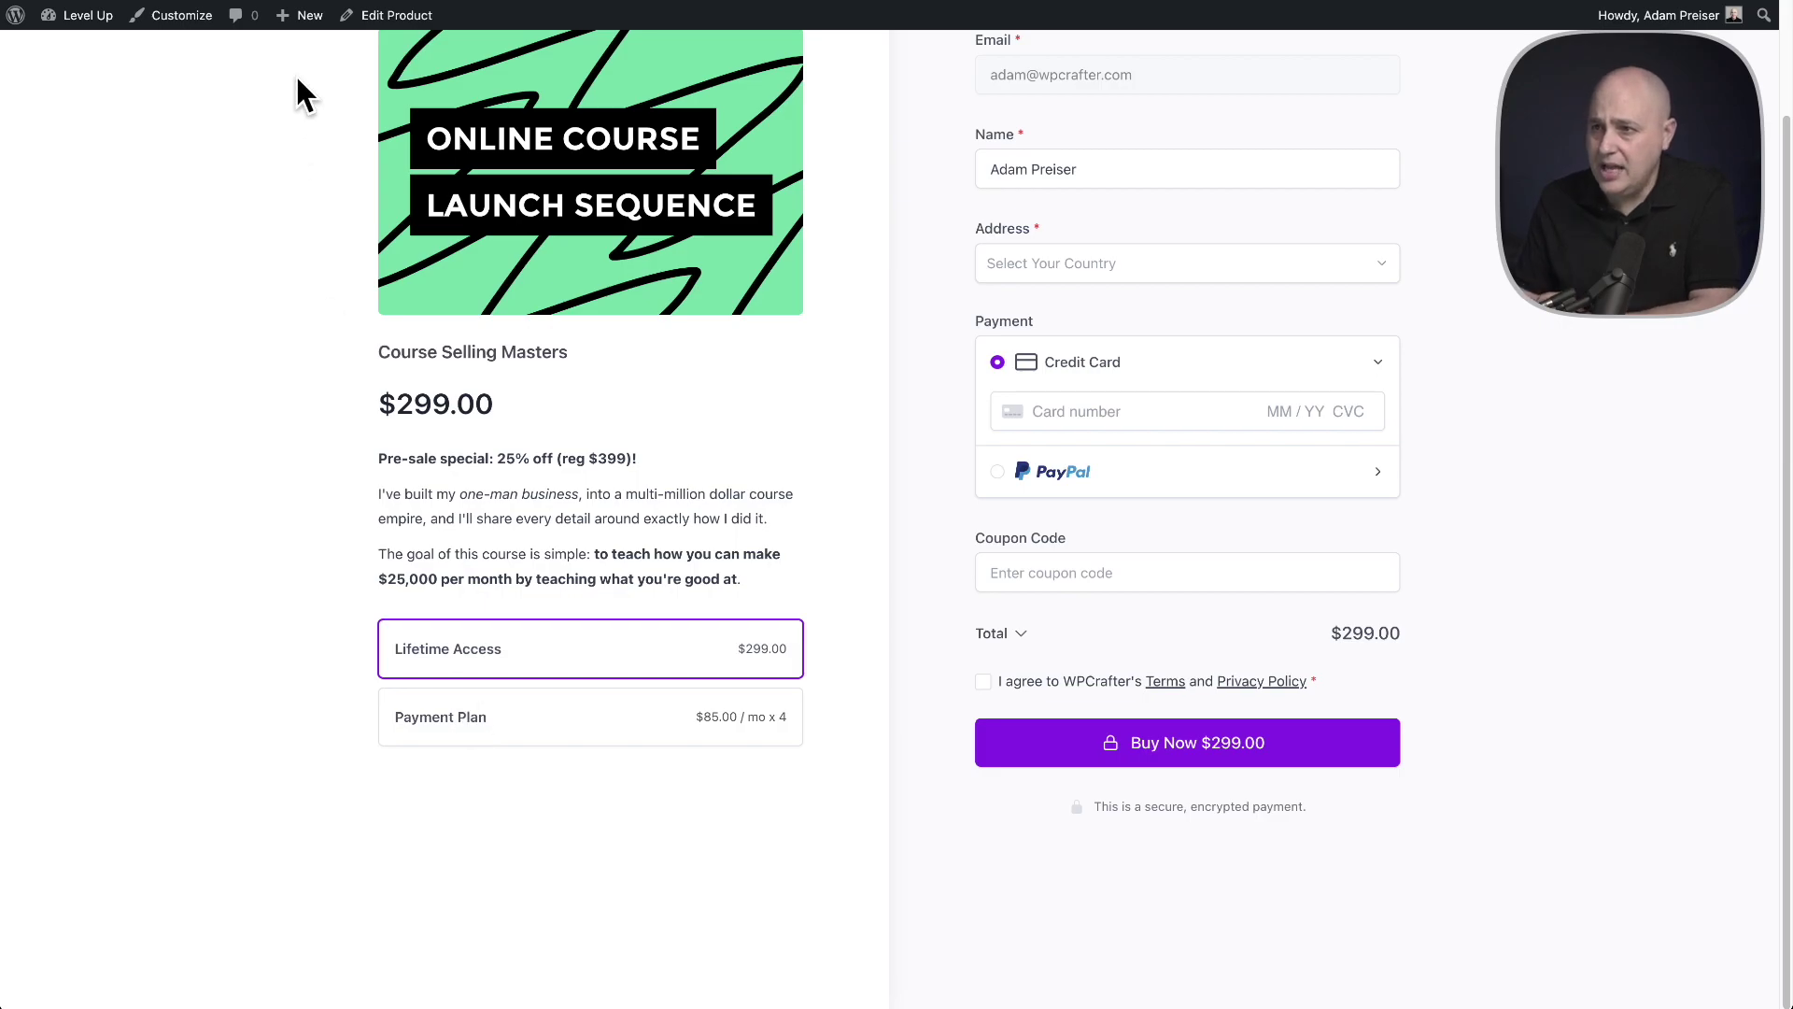
left_click(394, 36)
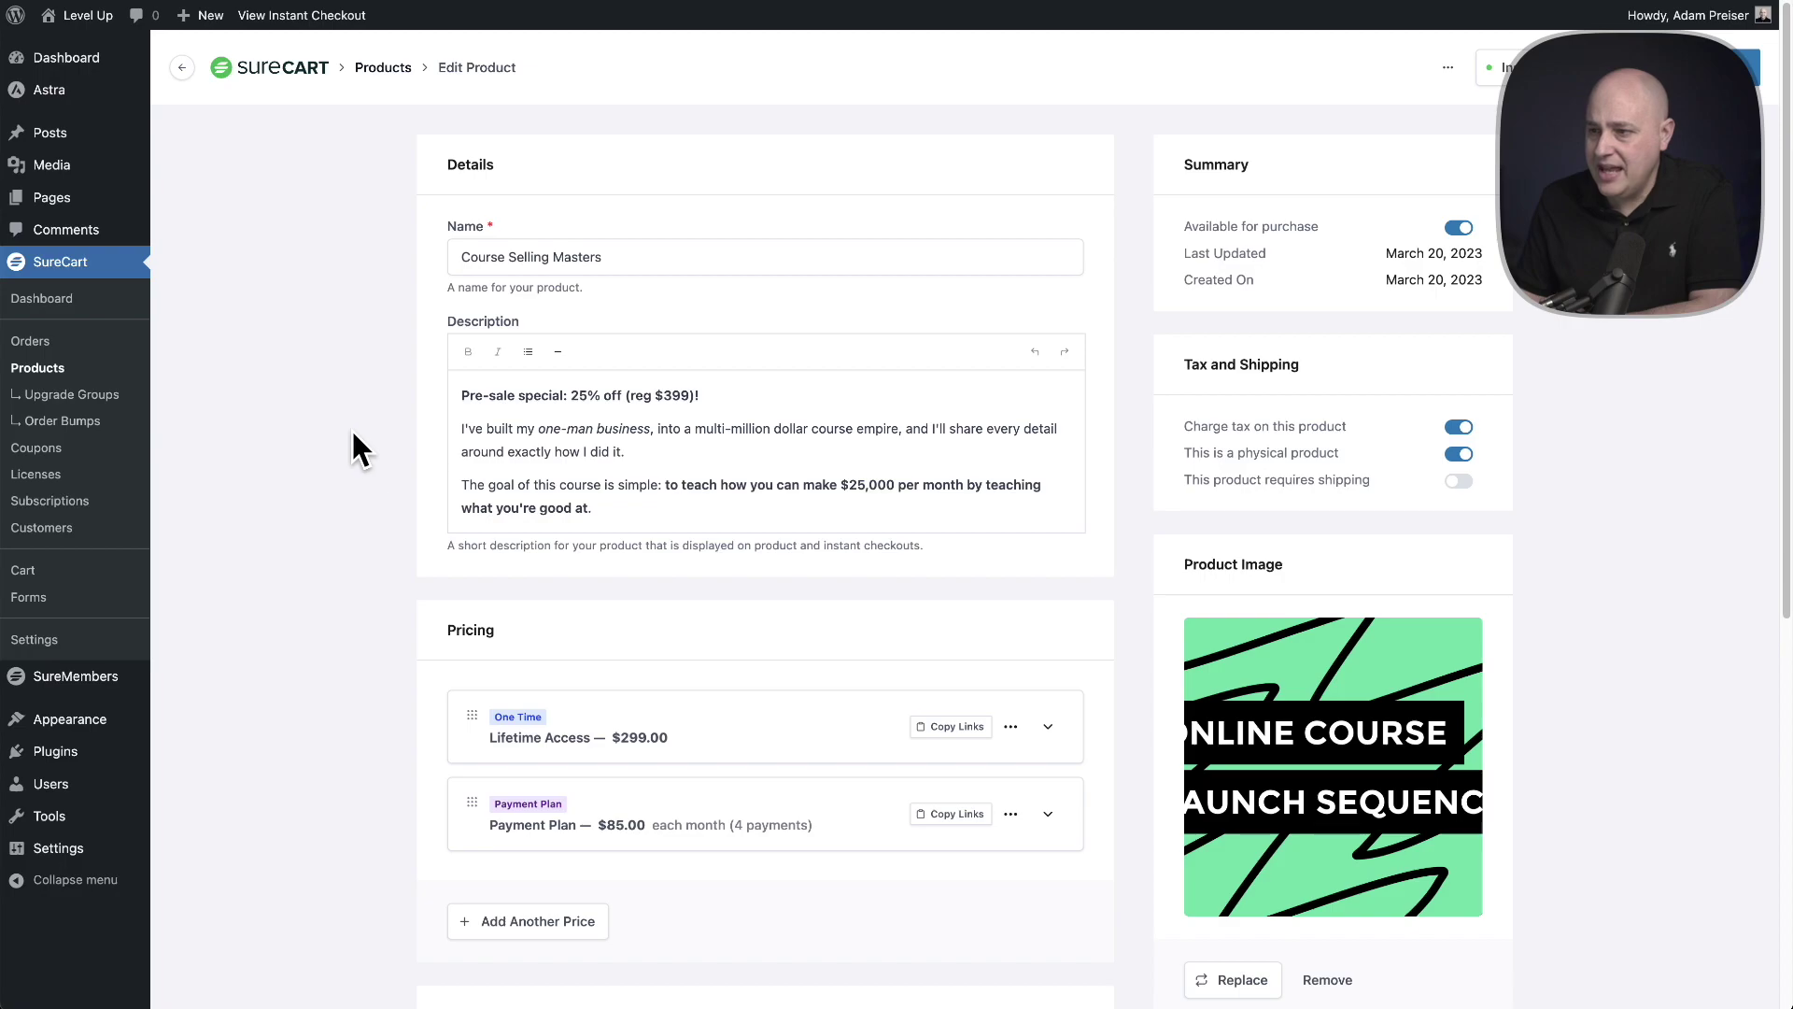
scroll(359, 446, "down", 6)
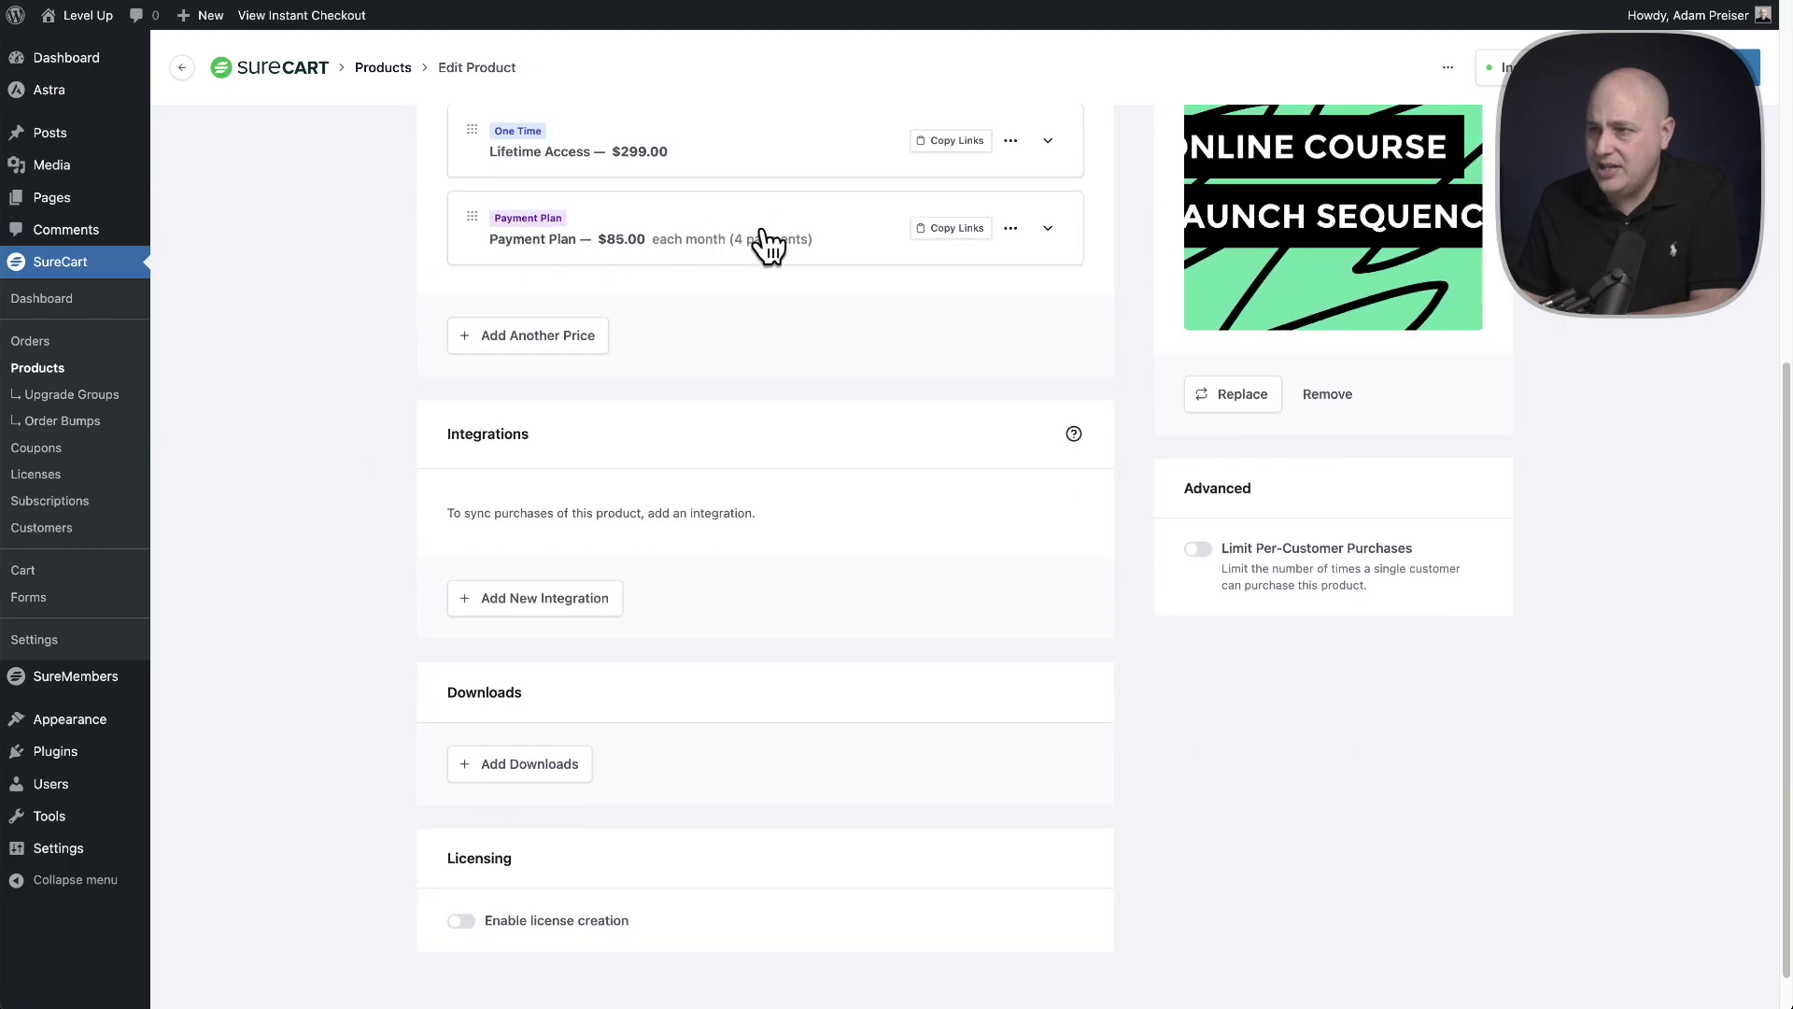
left_click(1048, 230)
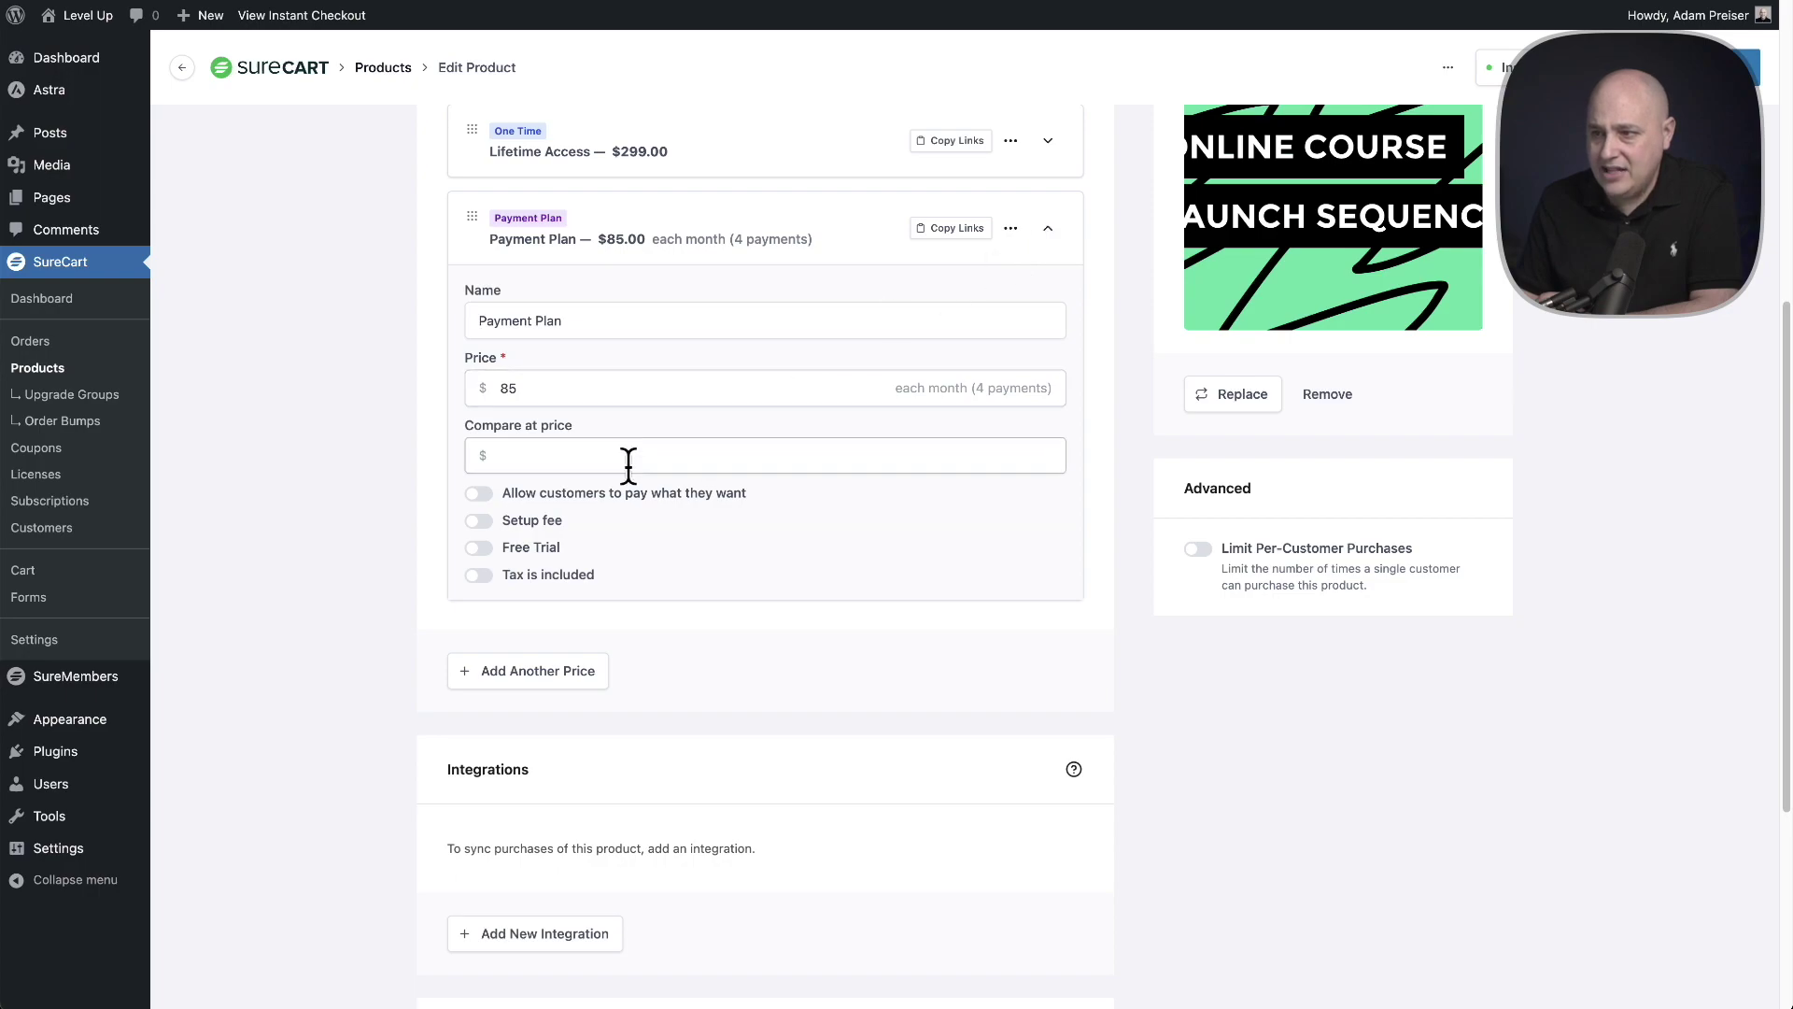
left_click(481, 523)
- Name the setup fee 'Setup Fee', set its amount to 50, and save the price
left_click(666, 594)
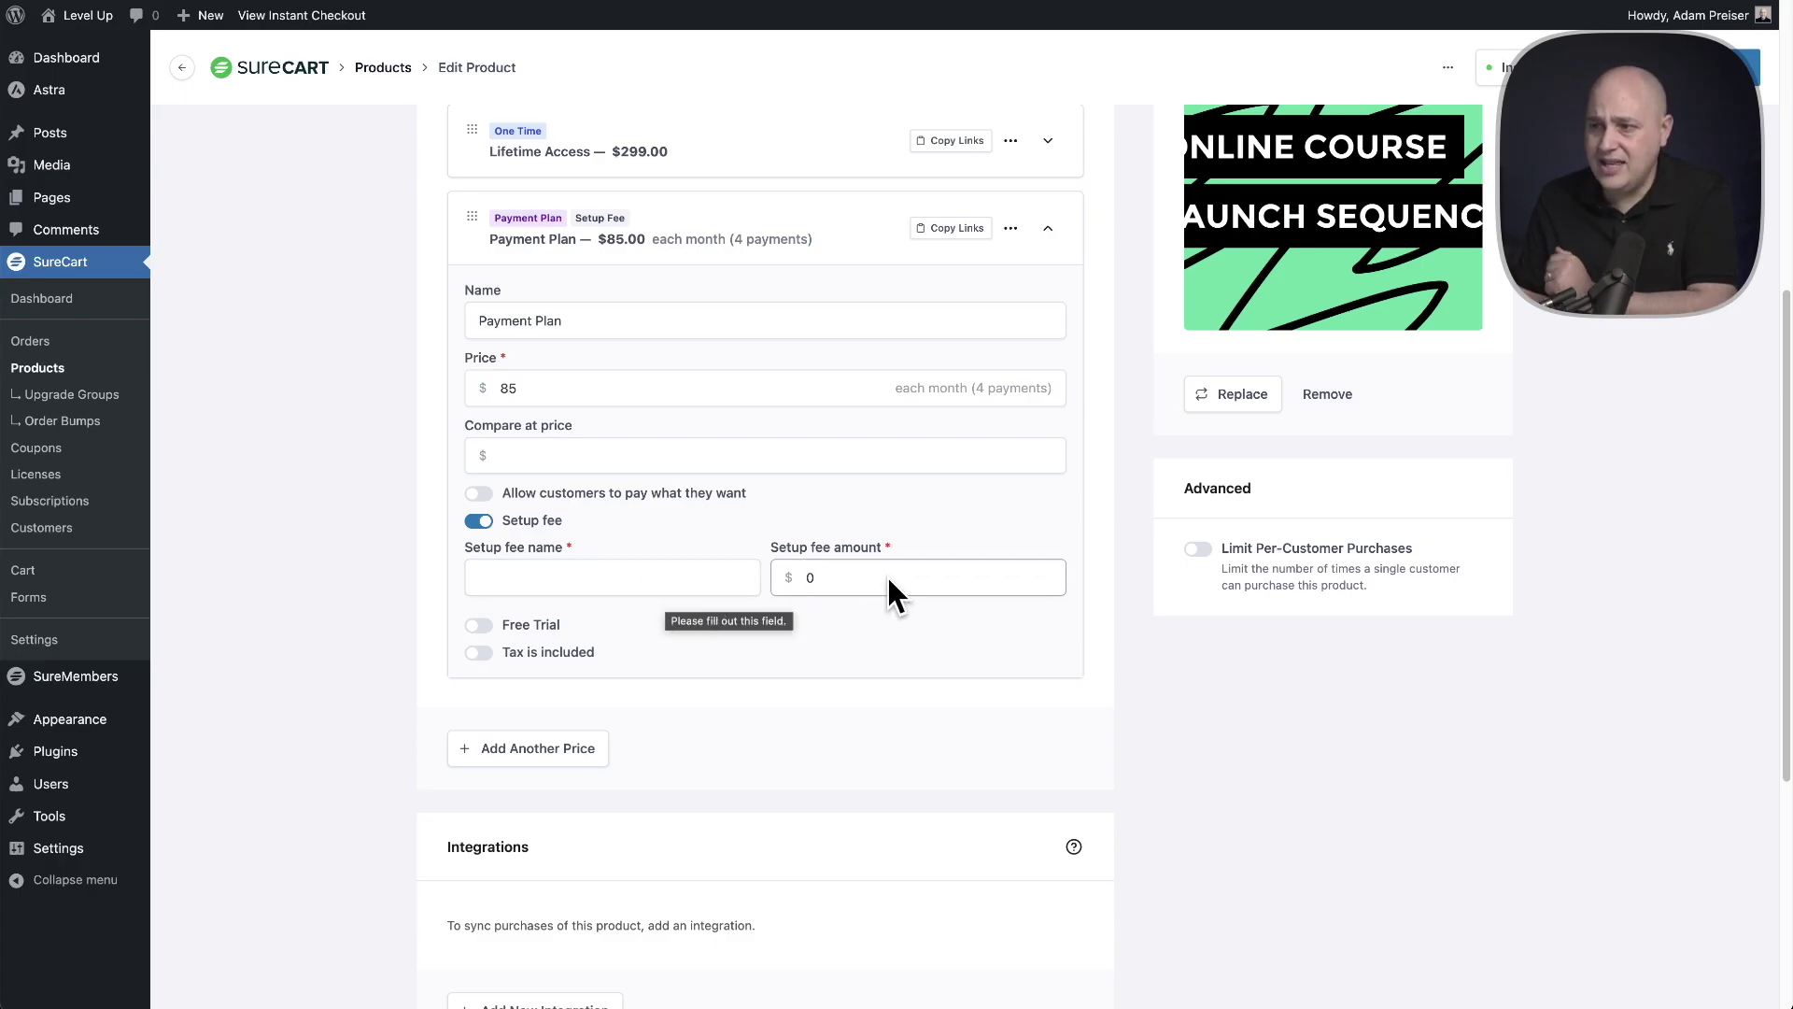
left_click(627, 580)
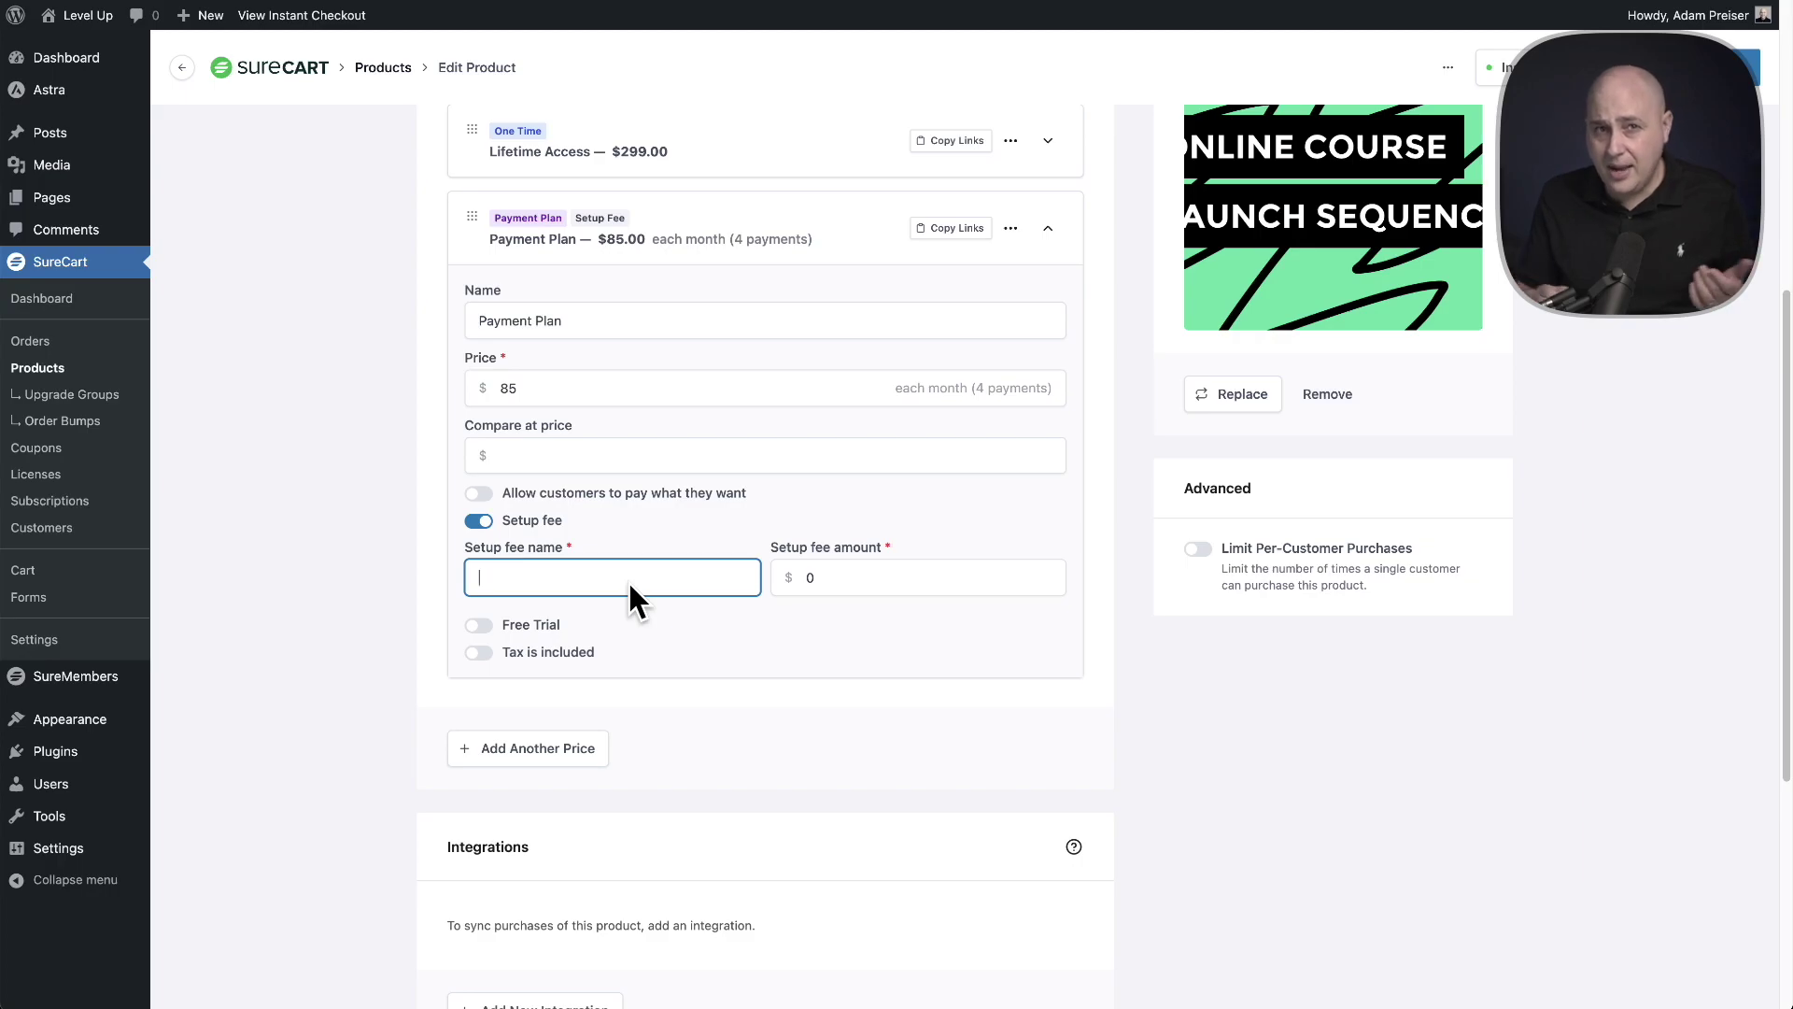
type("Setup Fee")
left_click(805, 576)
type("5")
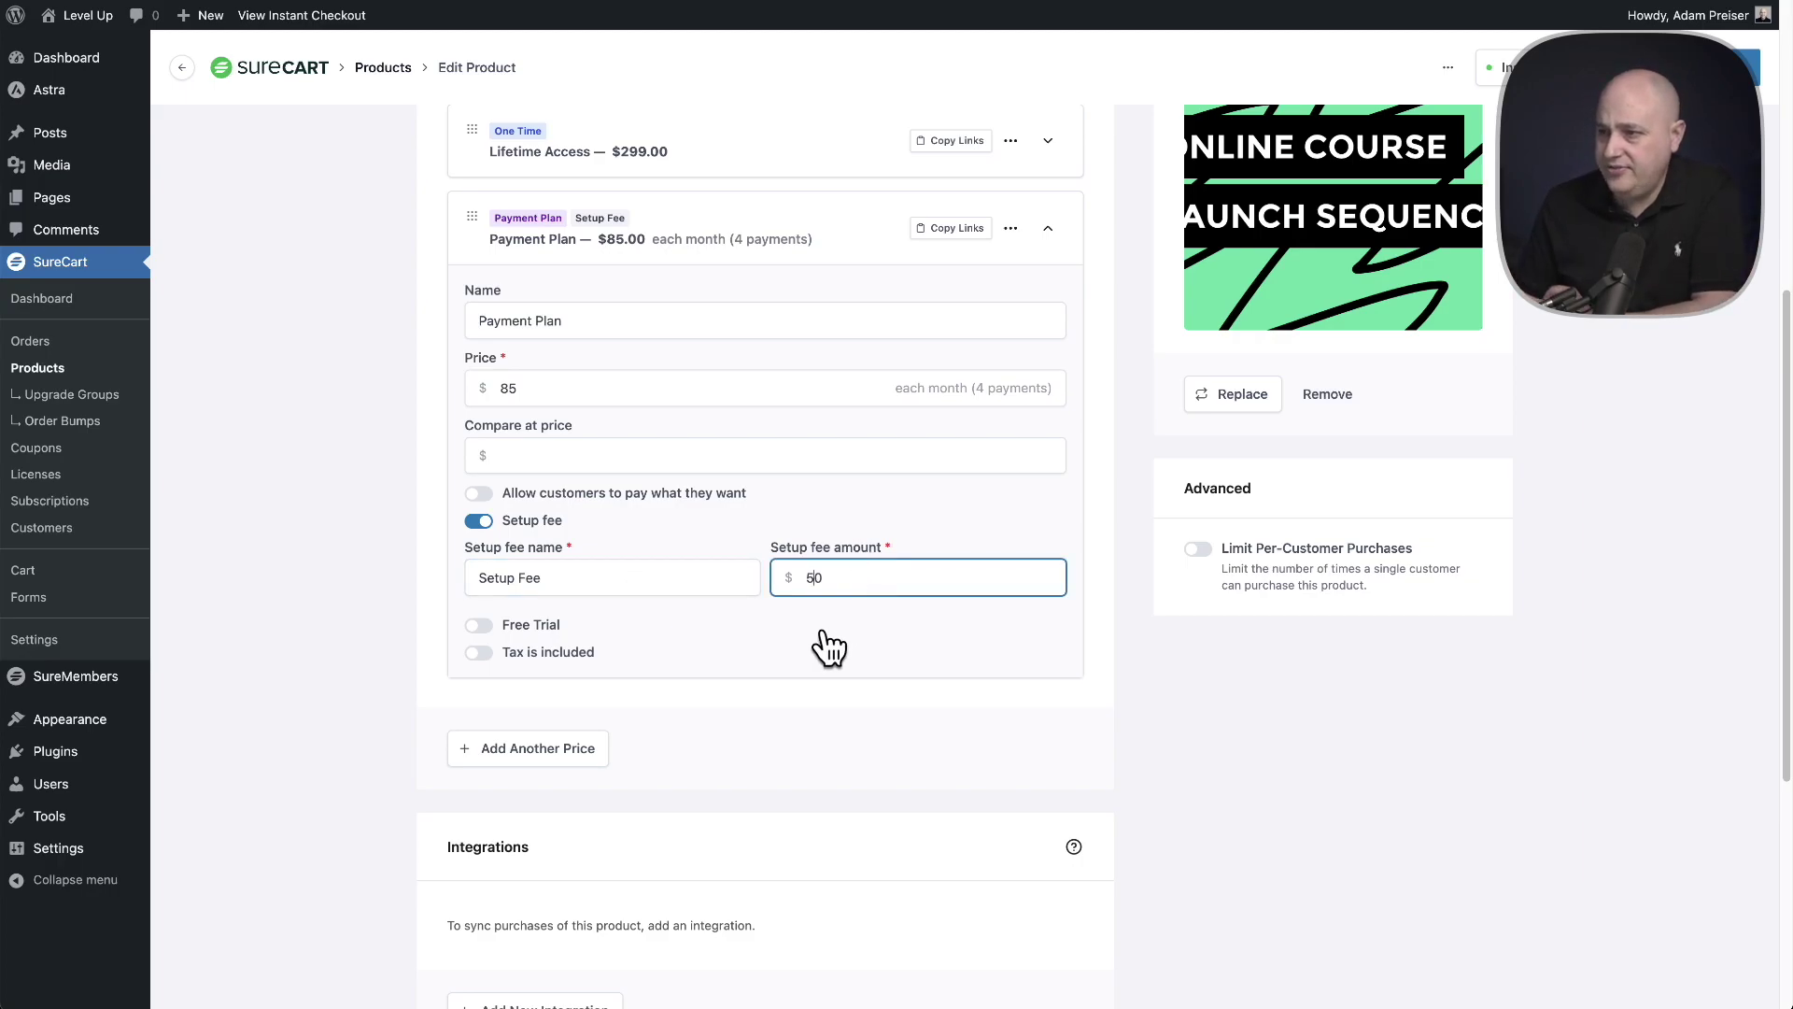
key("Tab")
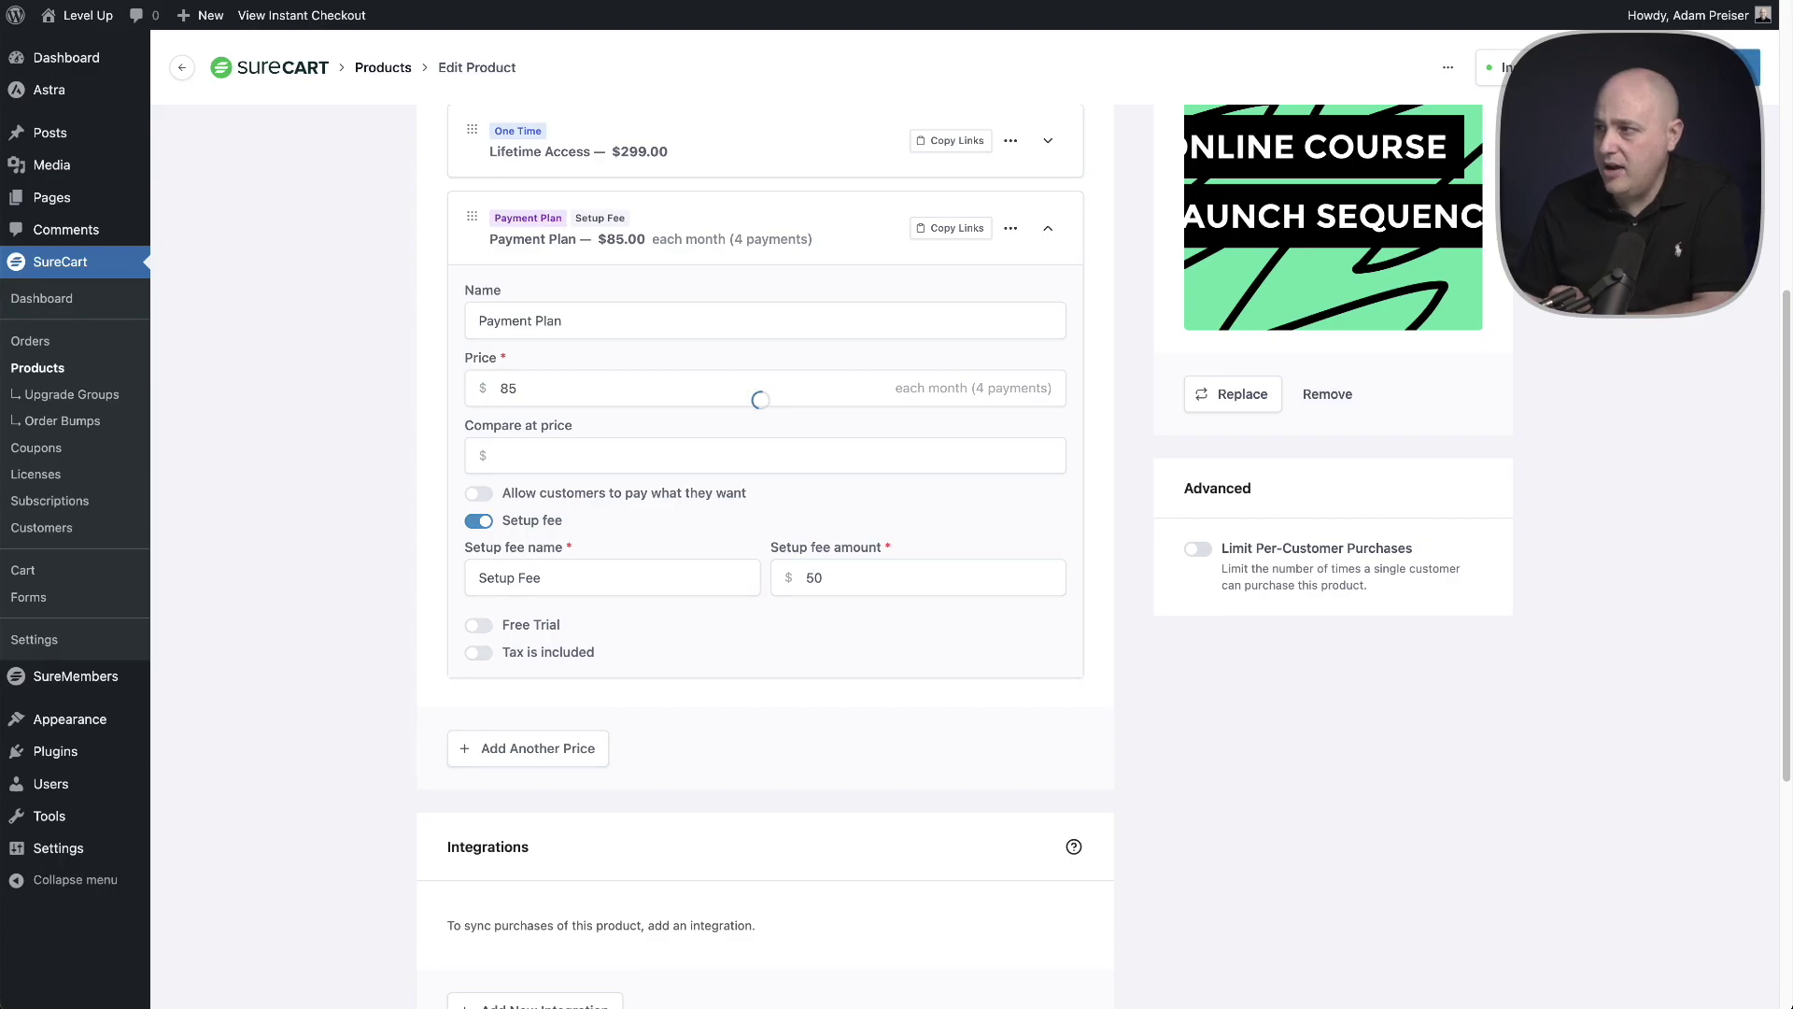
left_click(310, 17)
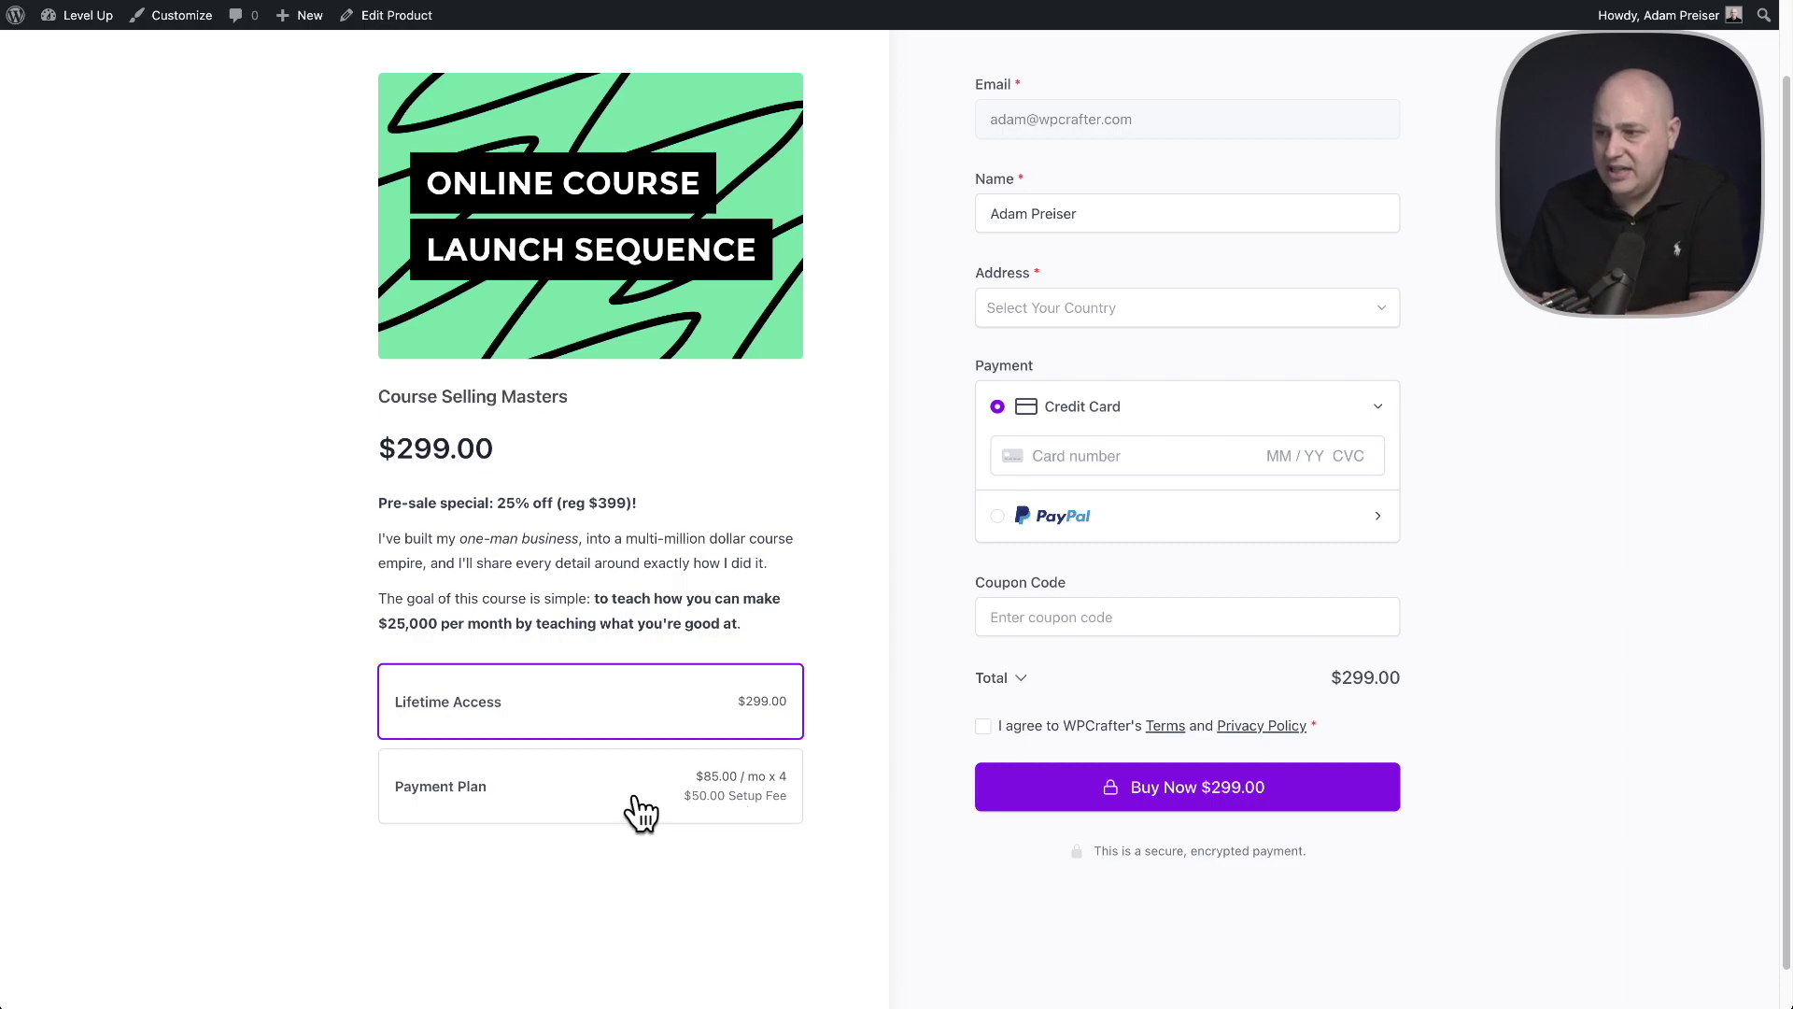
- Select Payment Plan at checkout and expand the total to show $135.00 including the $50.00 Setup Fee
left_click(558, 790)
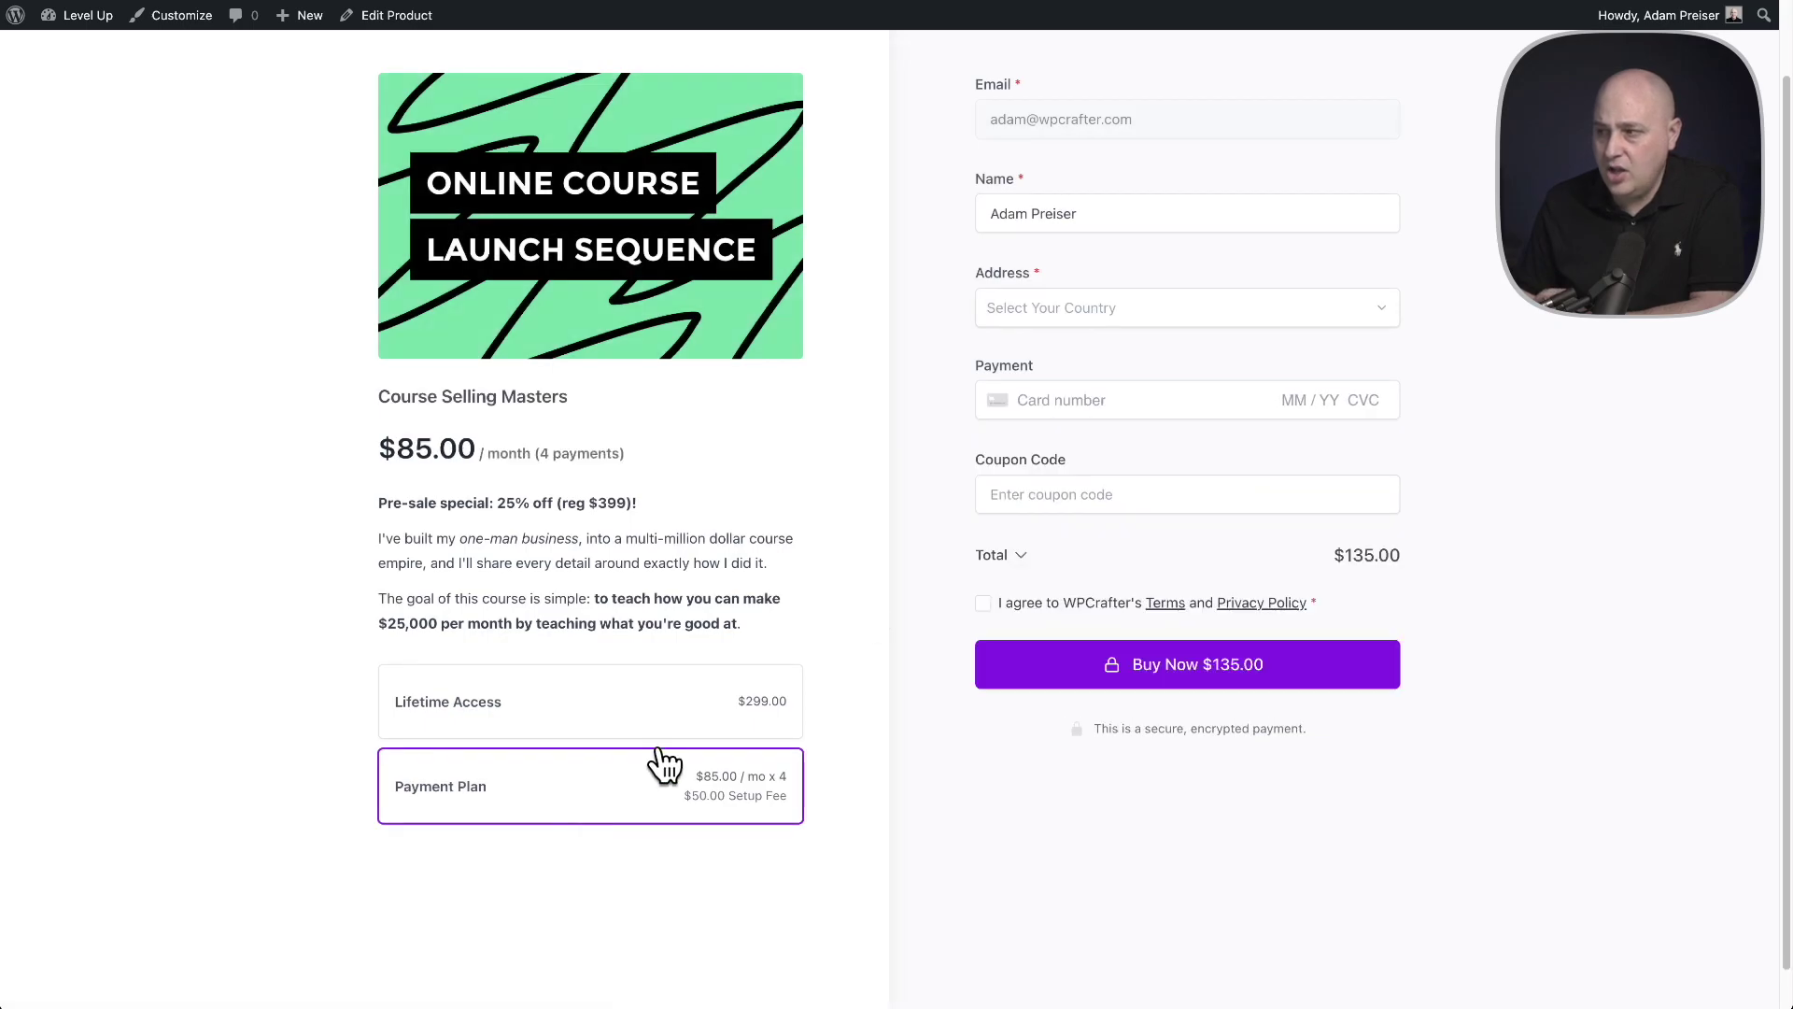
left_click(1020, 559)
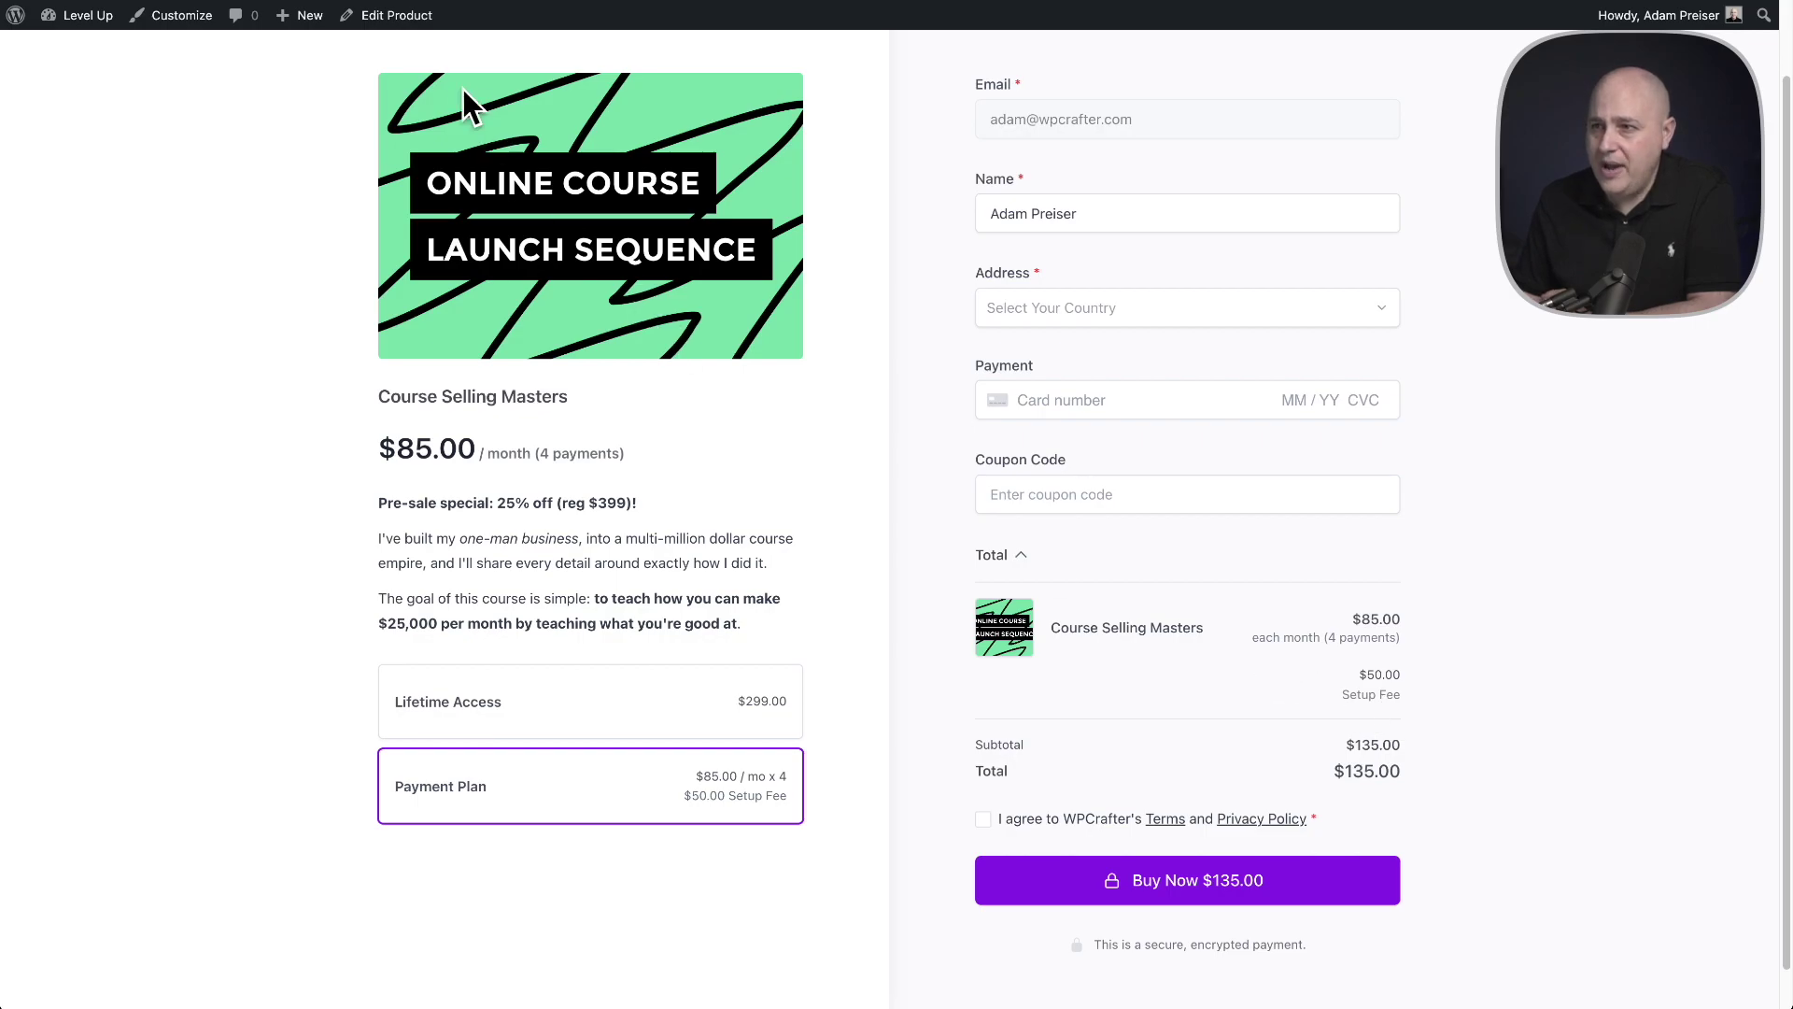
- Enable a free trial on the Payment Plan price and change it from 15 to 7 days
left_click(416, 17)
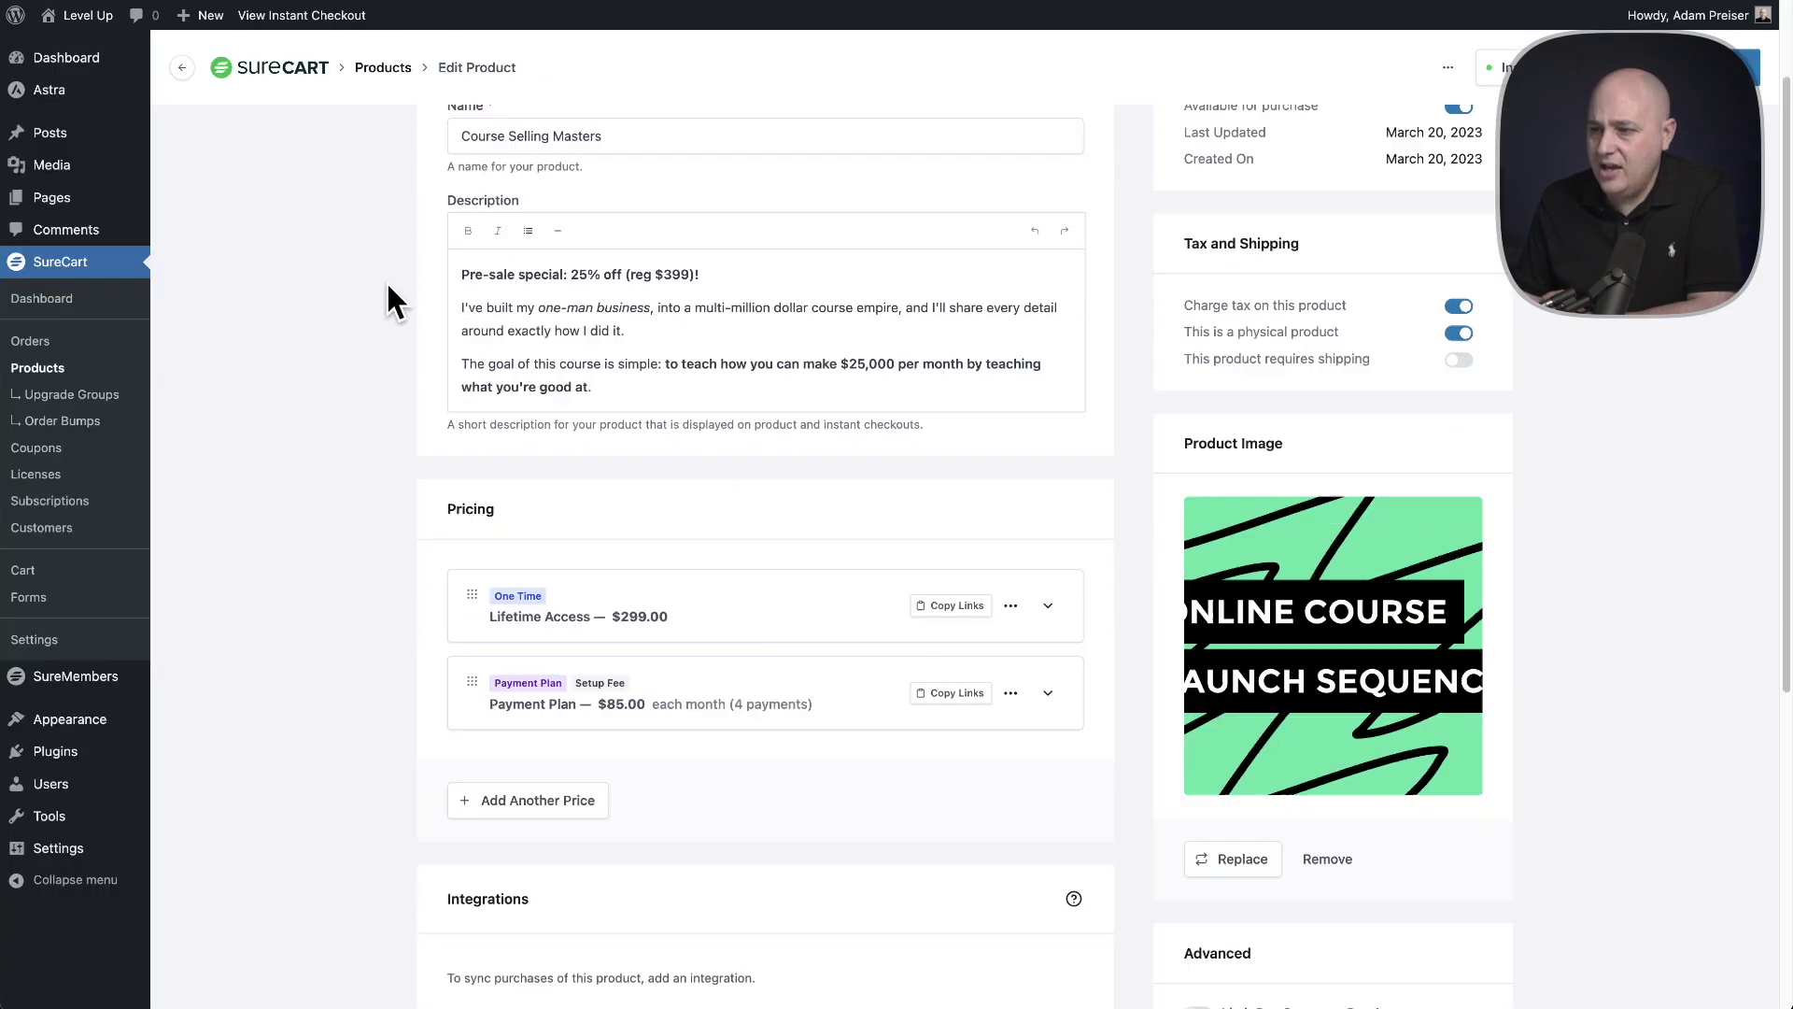
scroll(433, 397, "down", 5)
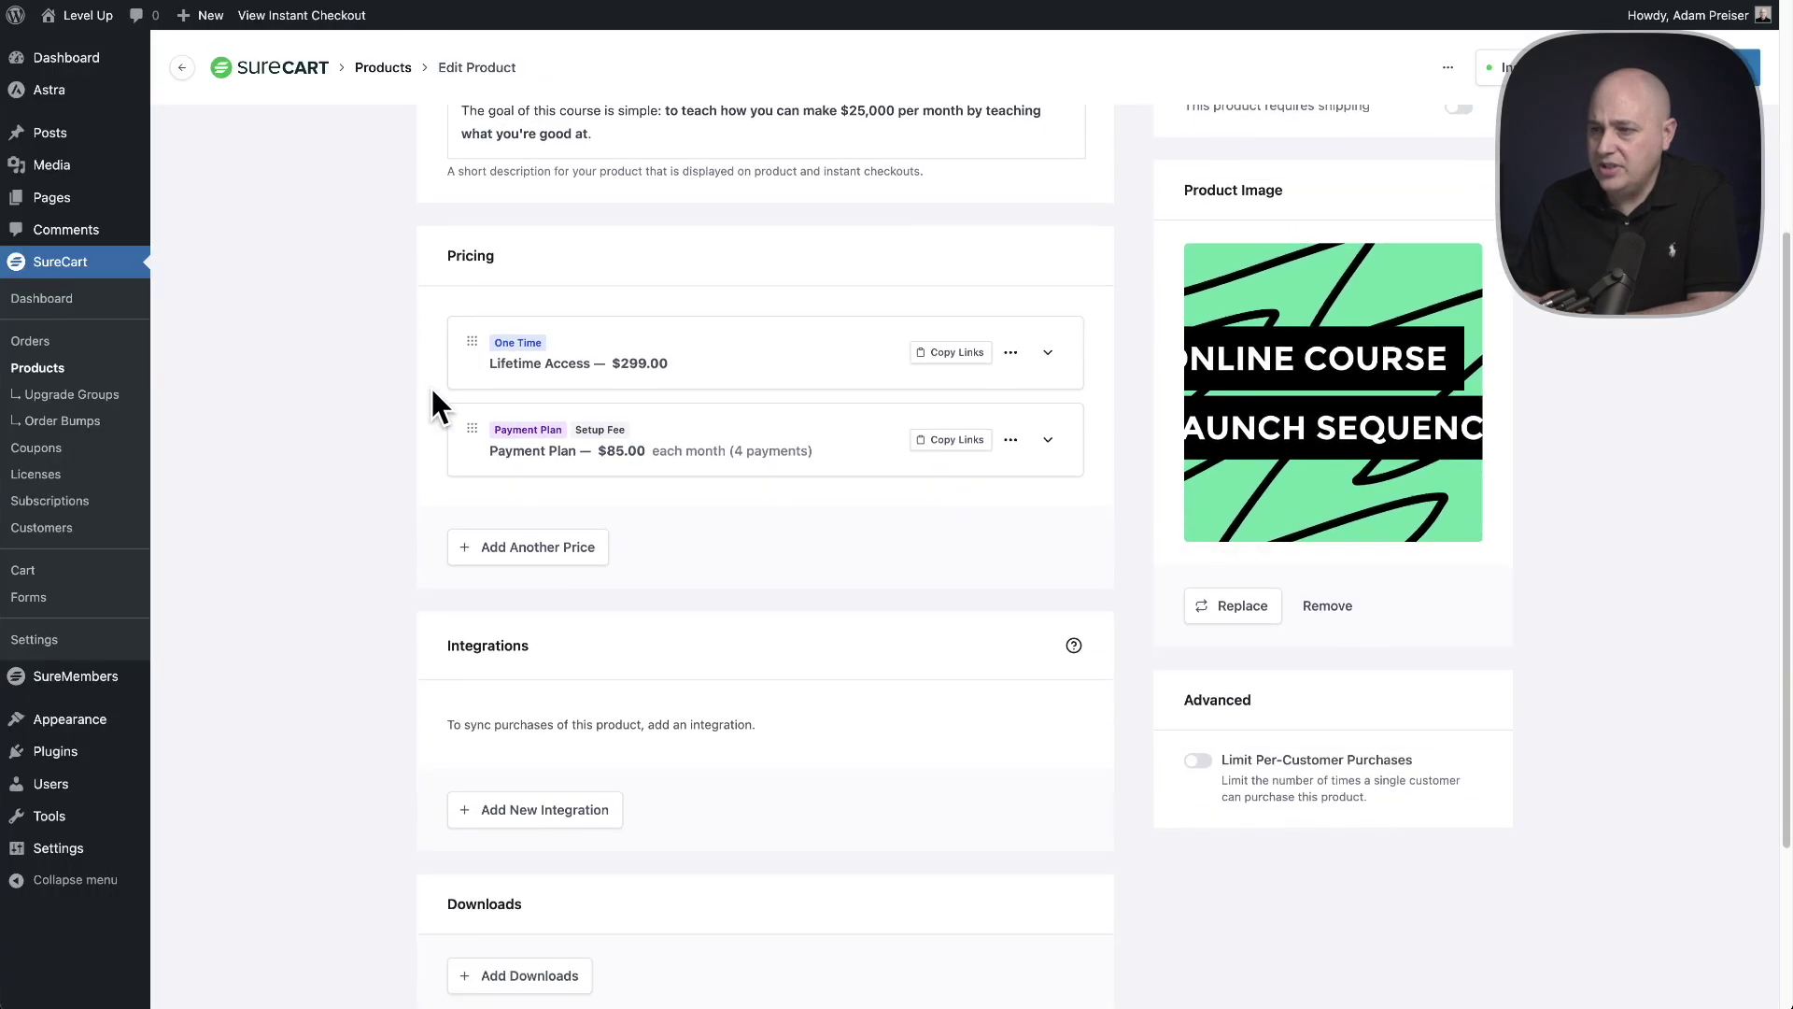
left_click(1050, 443)
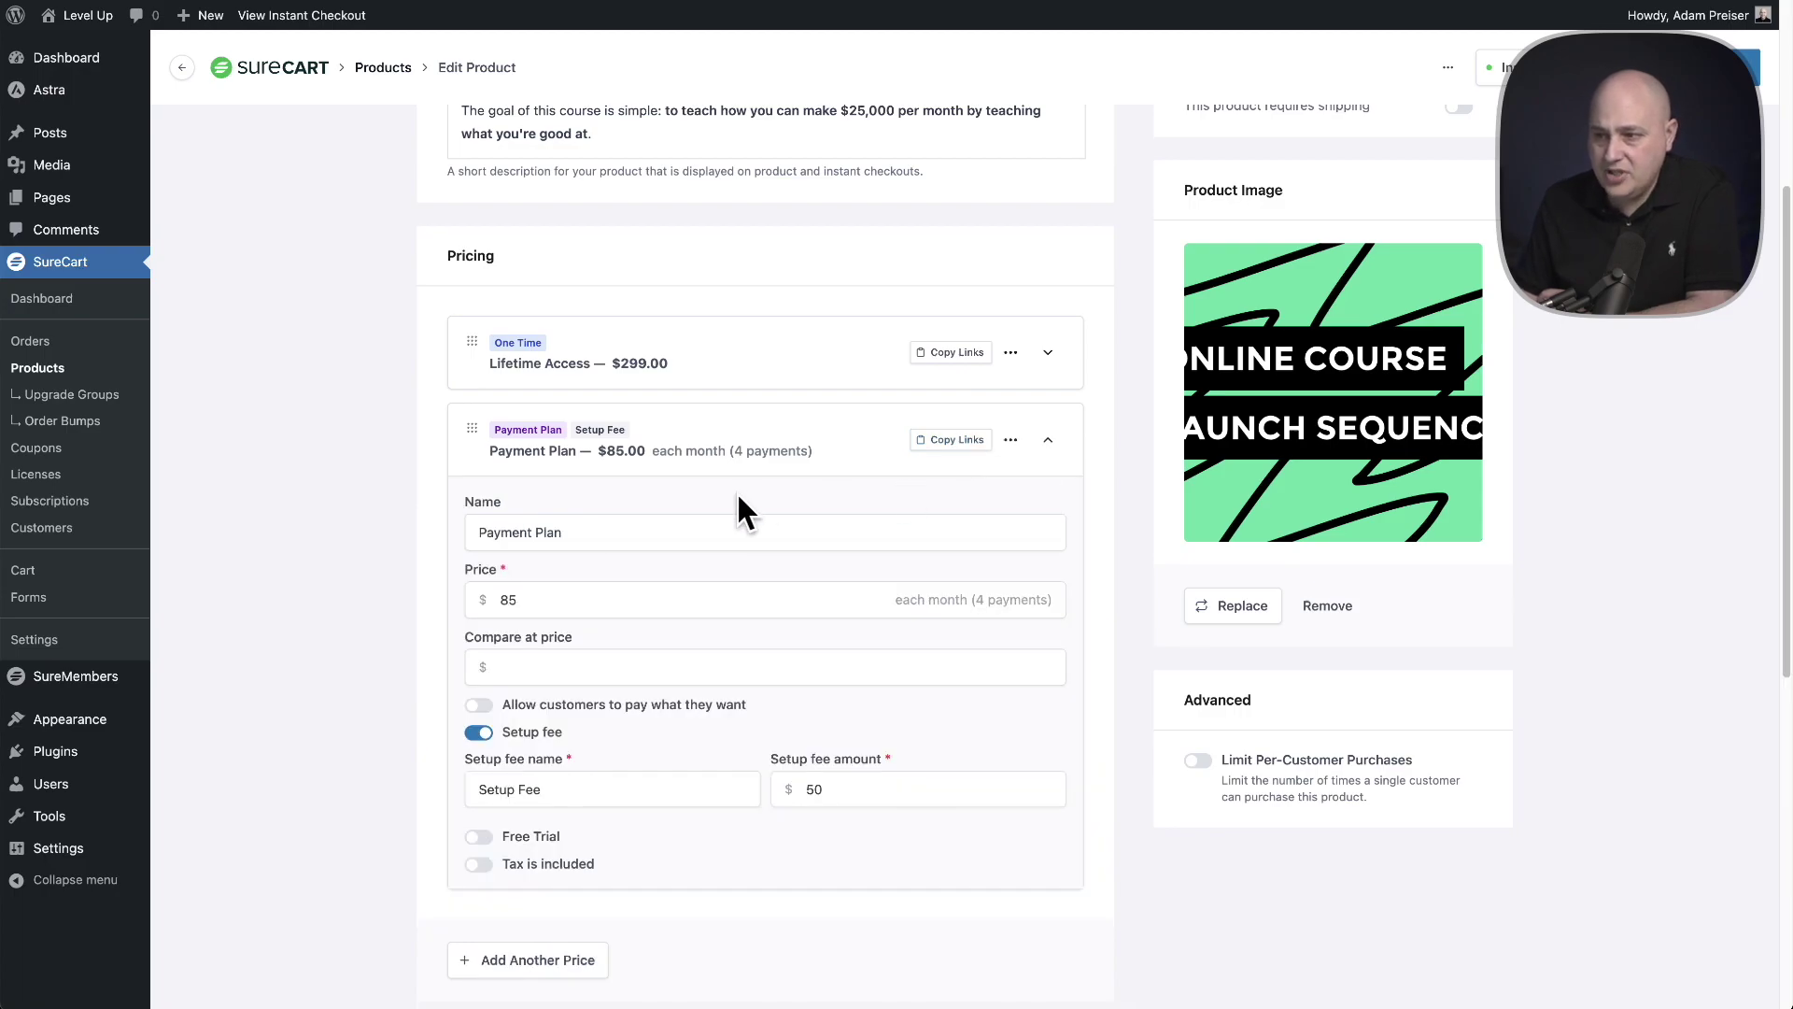
scroll(736, 489, "down", 3)
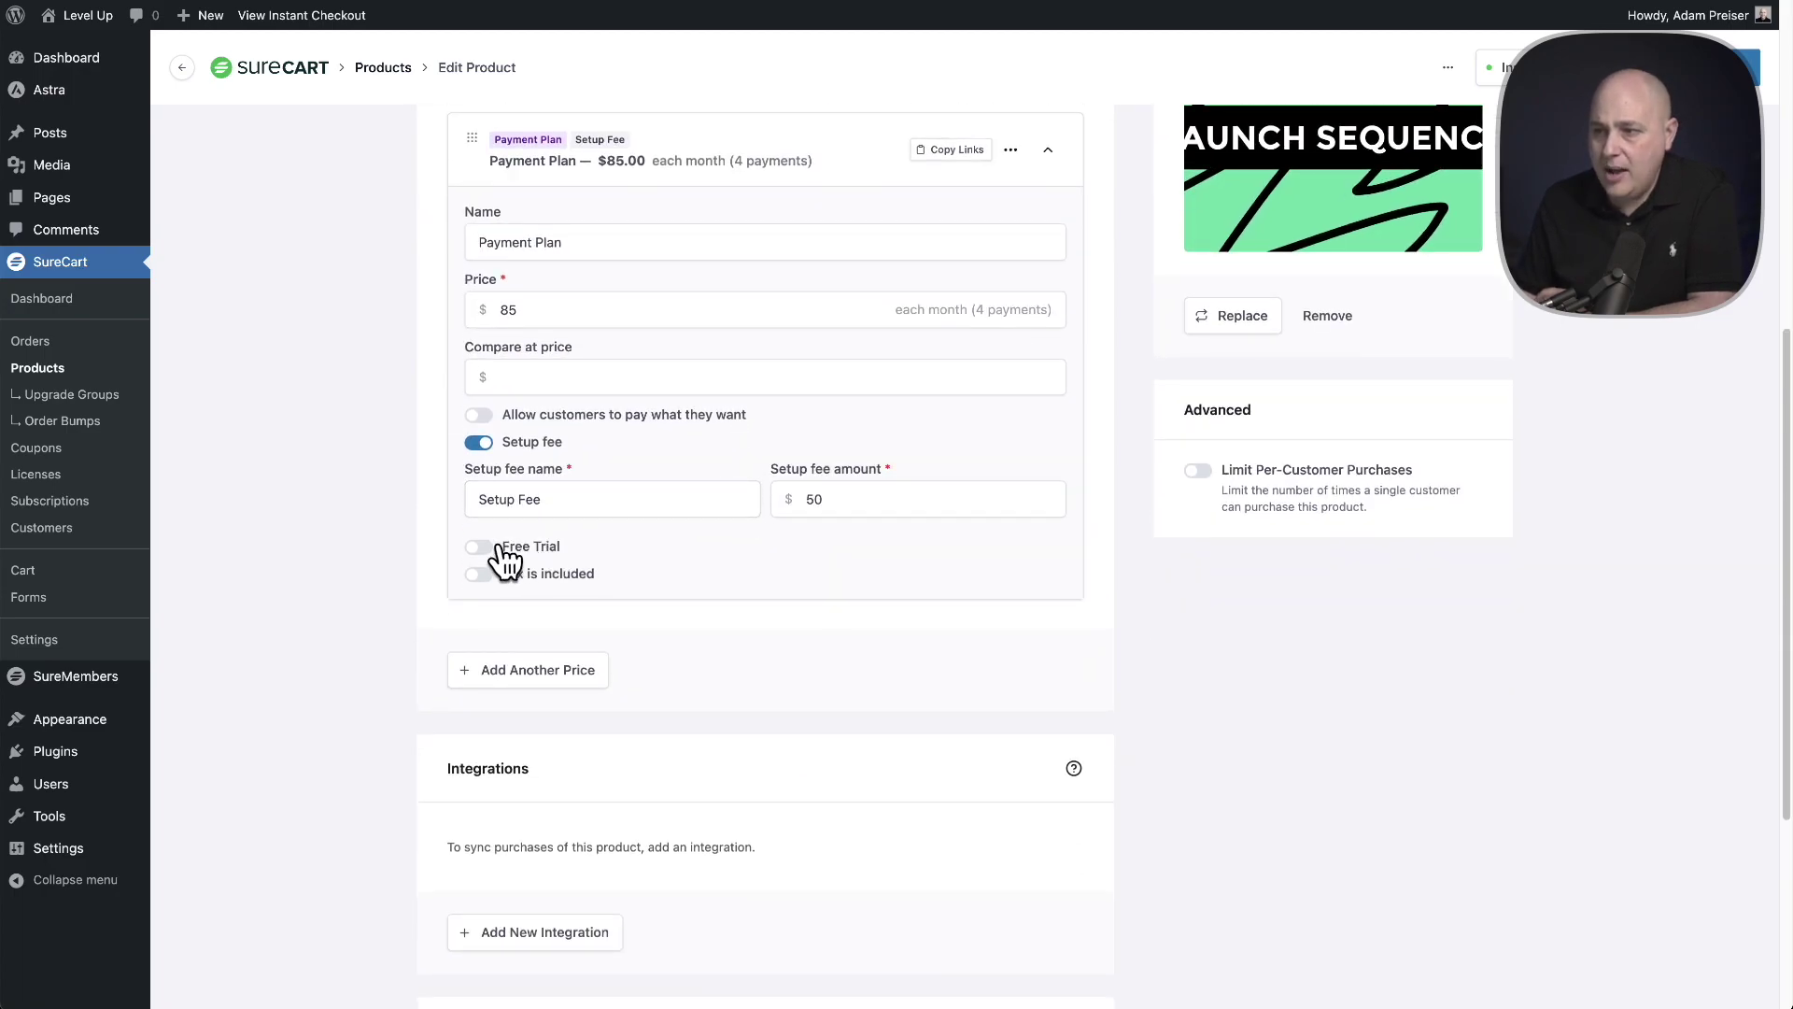
left_click(480, 548)
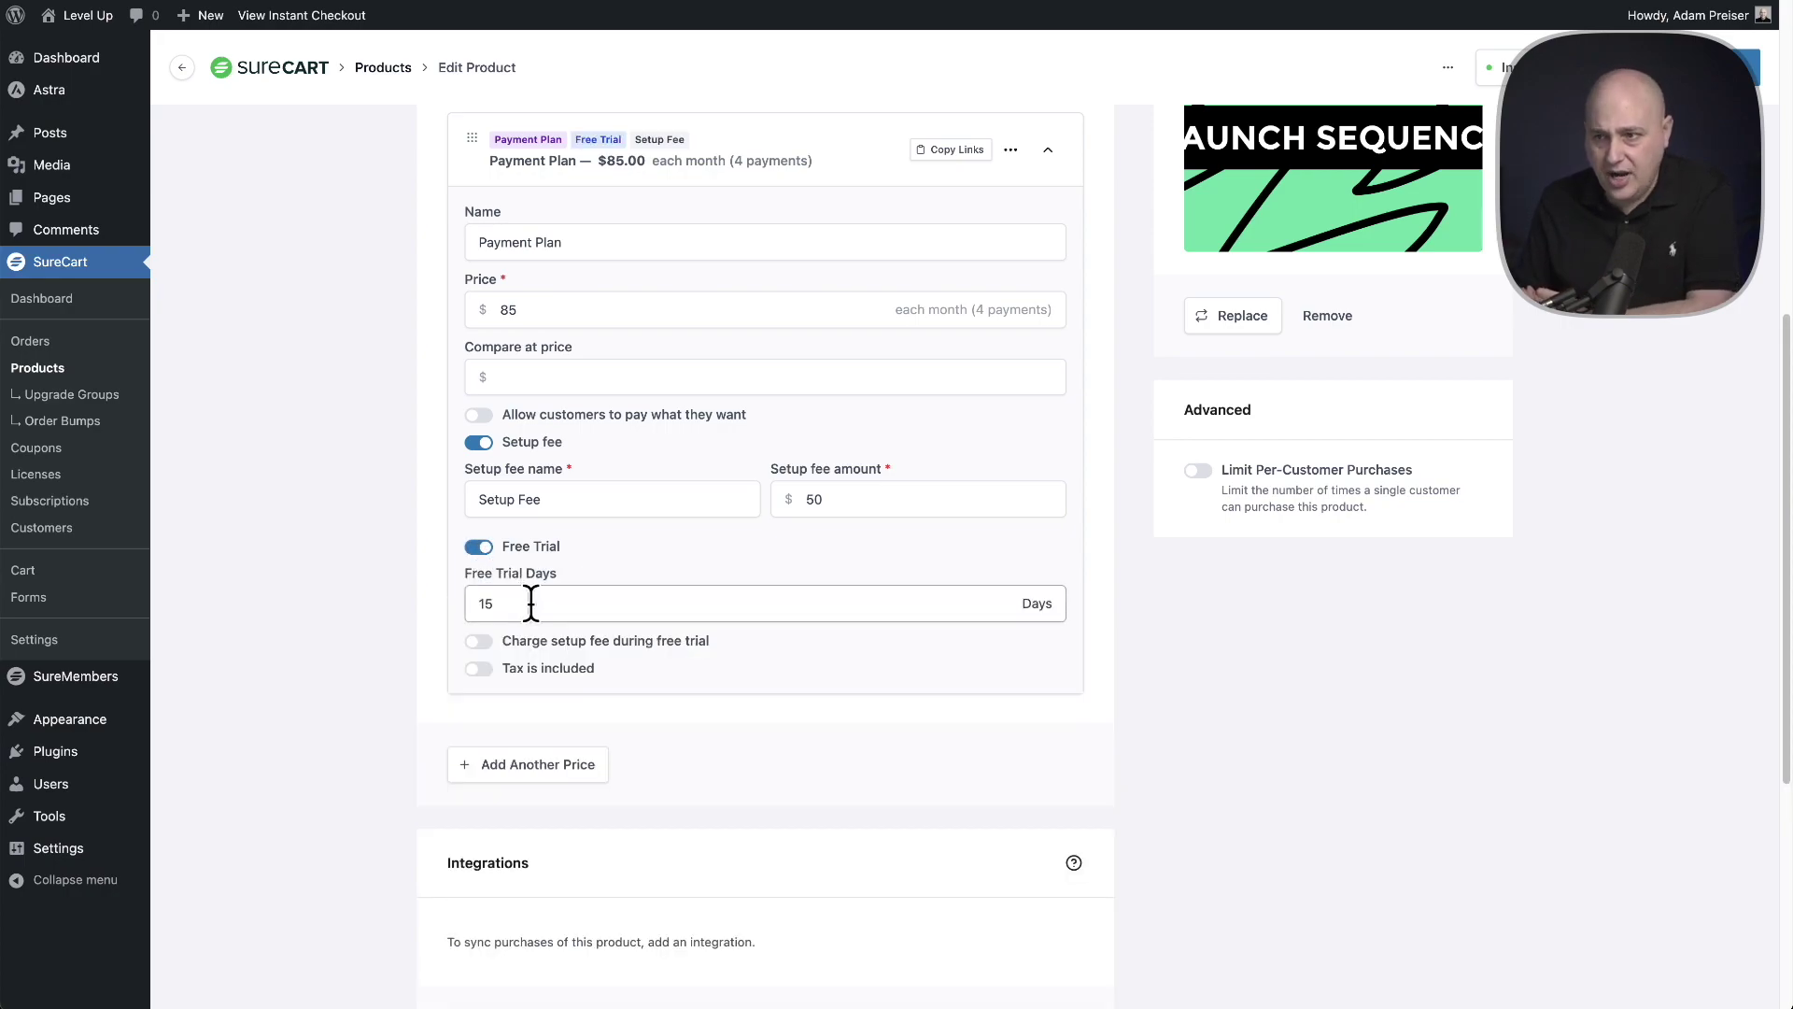
left_click_drag(530, 603, 455, 609)
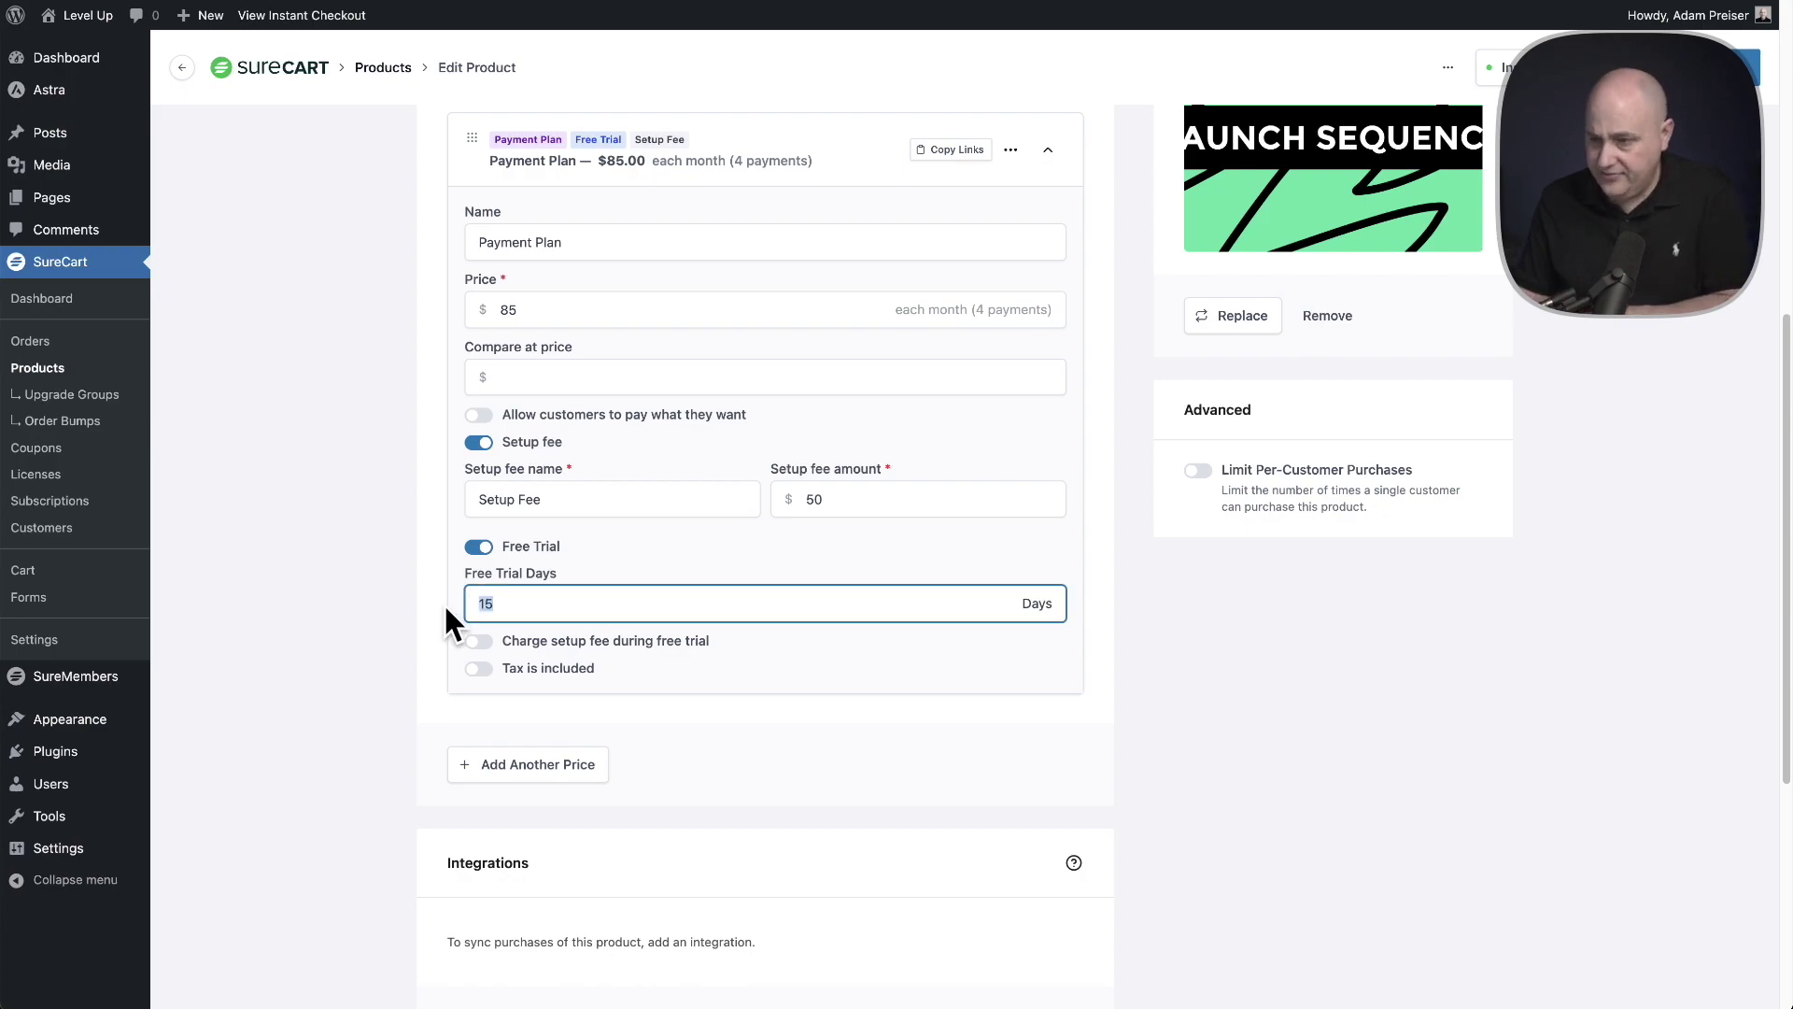
left_click(387, 596)
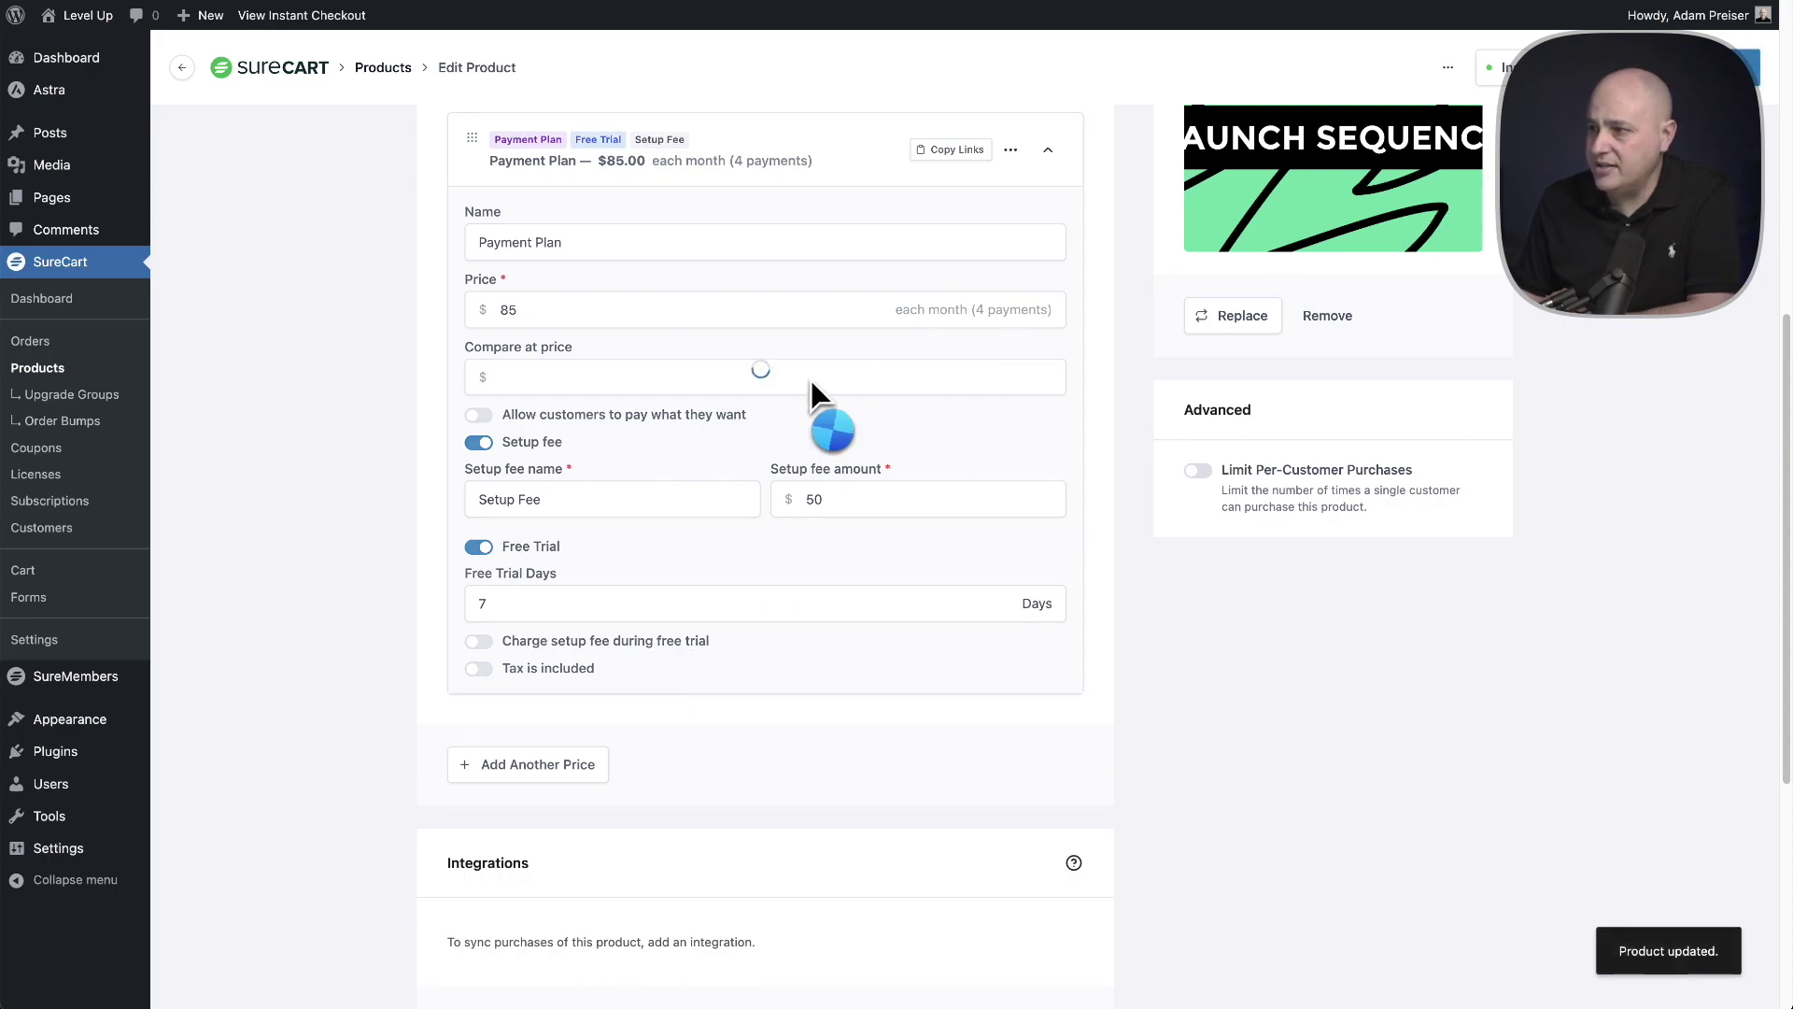
- Choose Payment Plan on instant checkout and expand the total: 7 days free, $0.00 due today
left_click(293, 17)
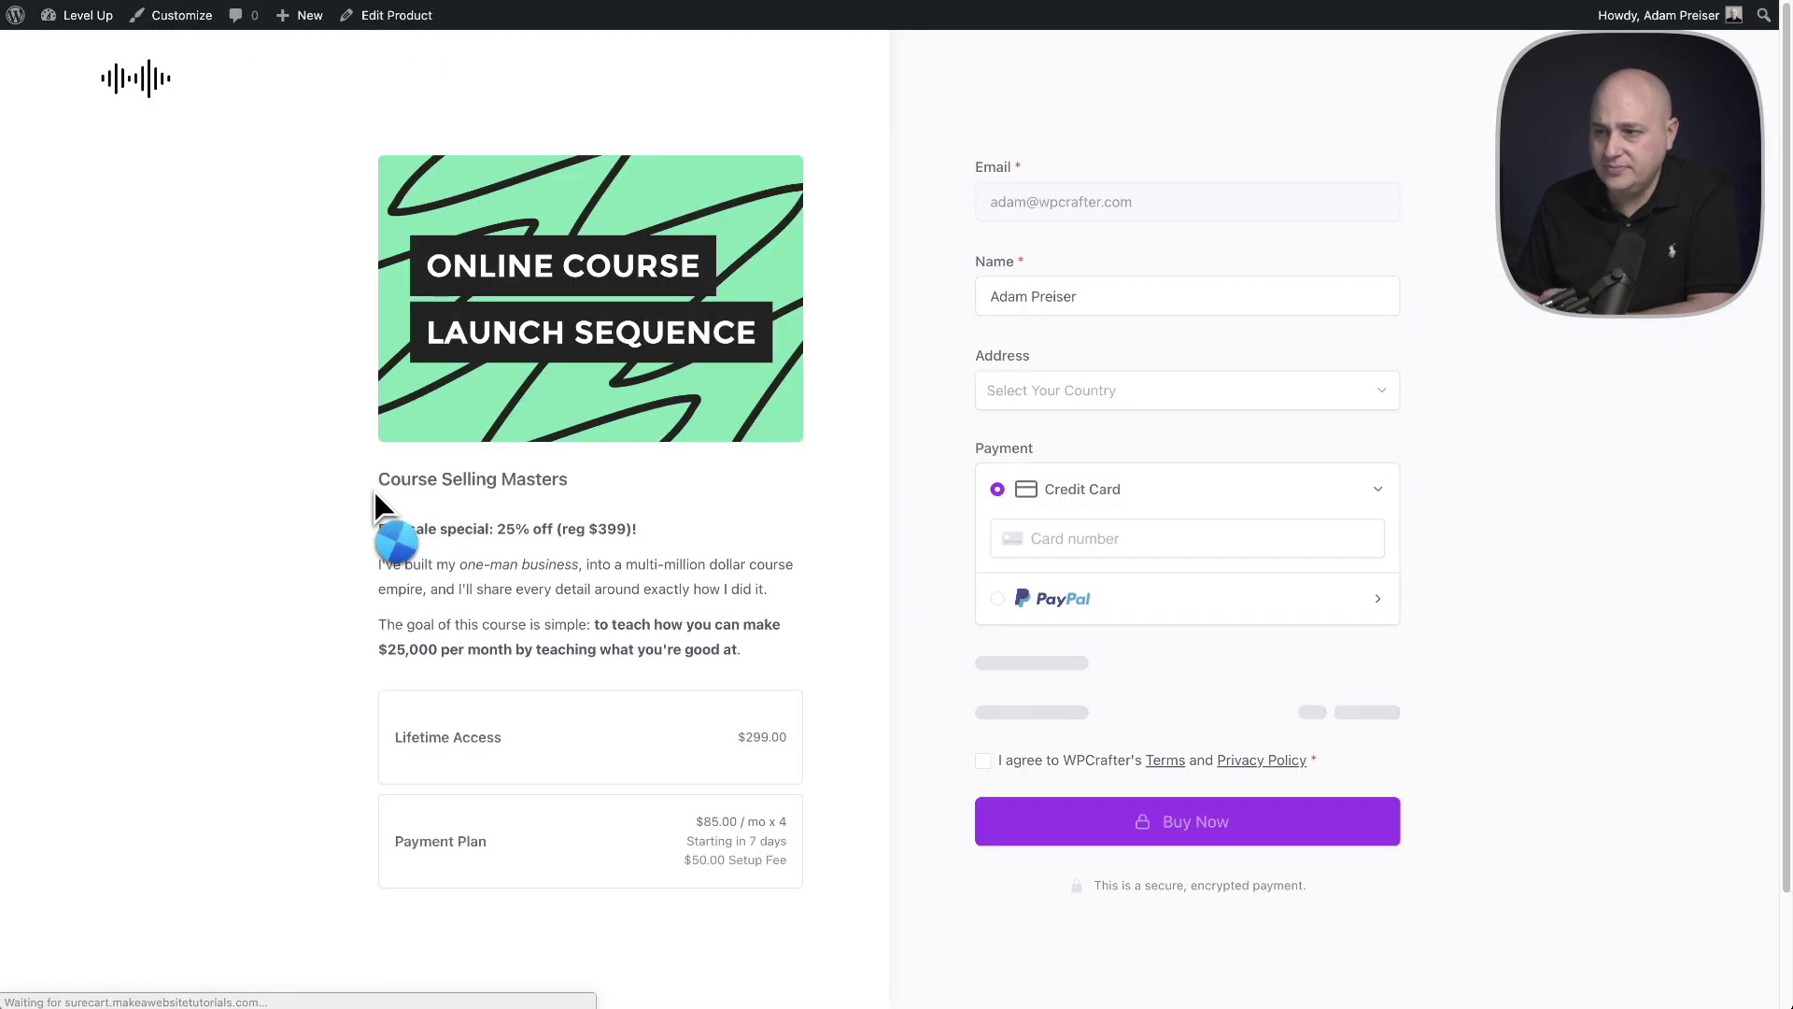
scroll(318, 493, "down", 2)
scroll(317, 491, "up", 1)
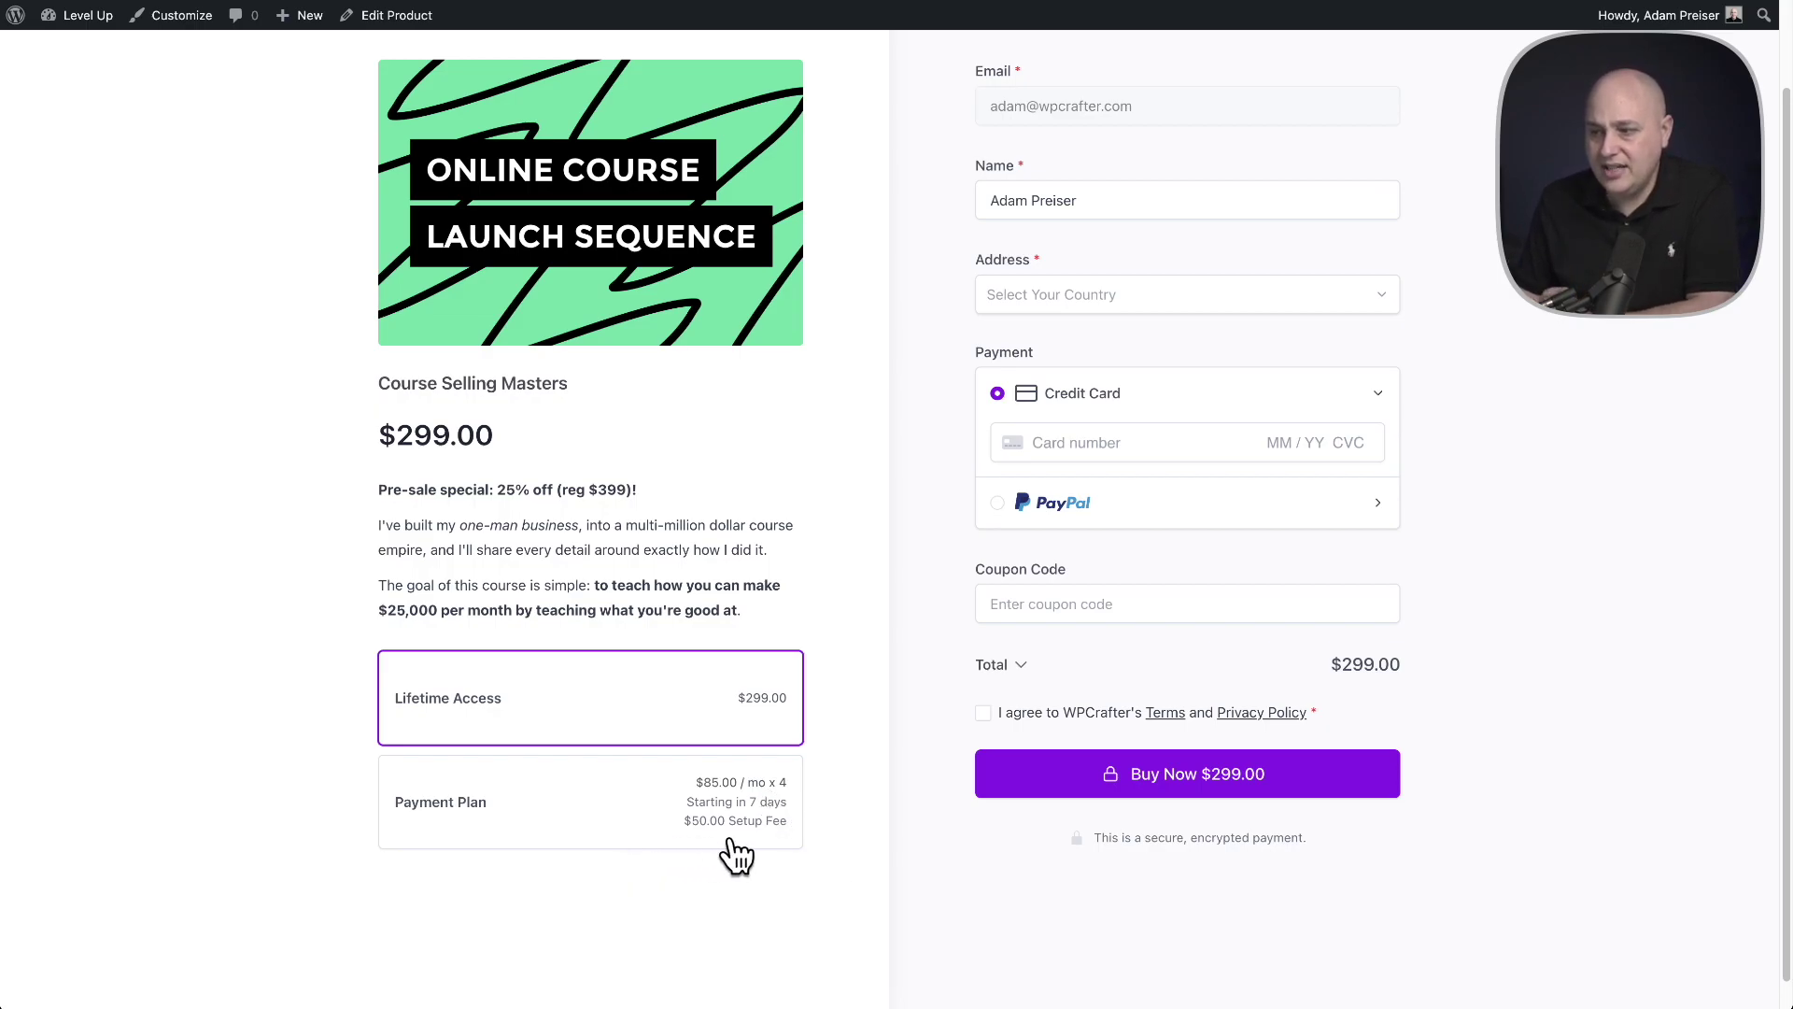
left_click(596, 814)
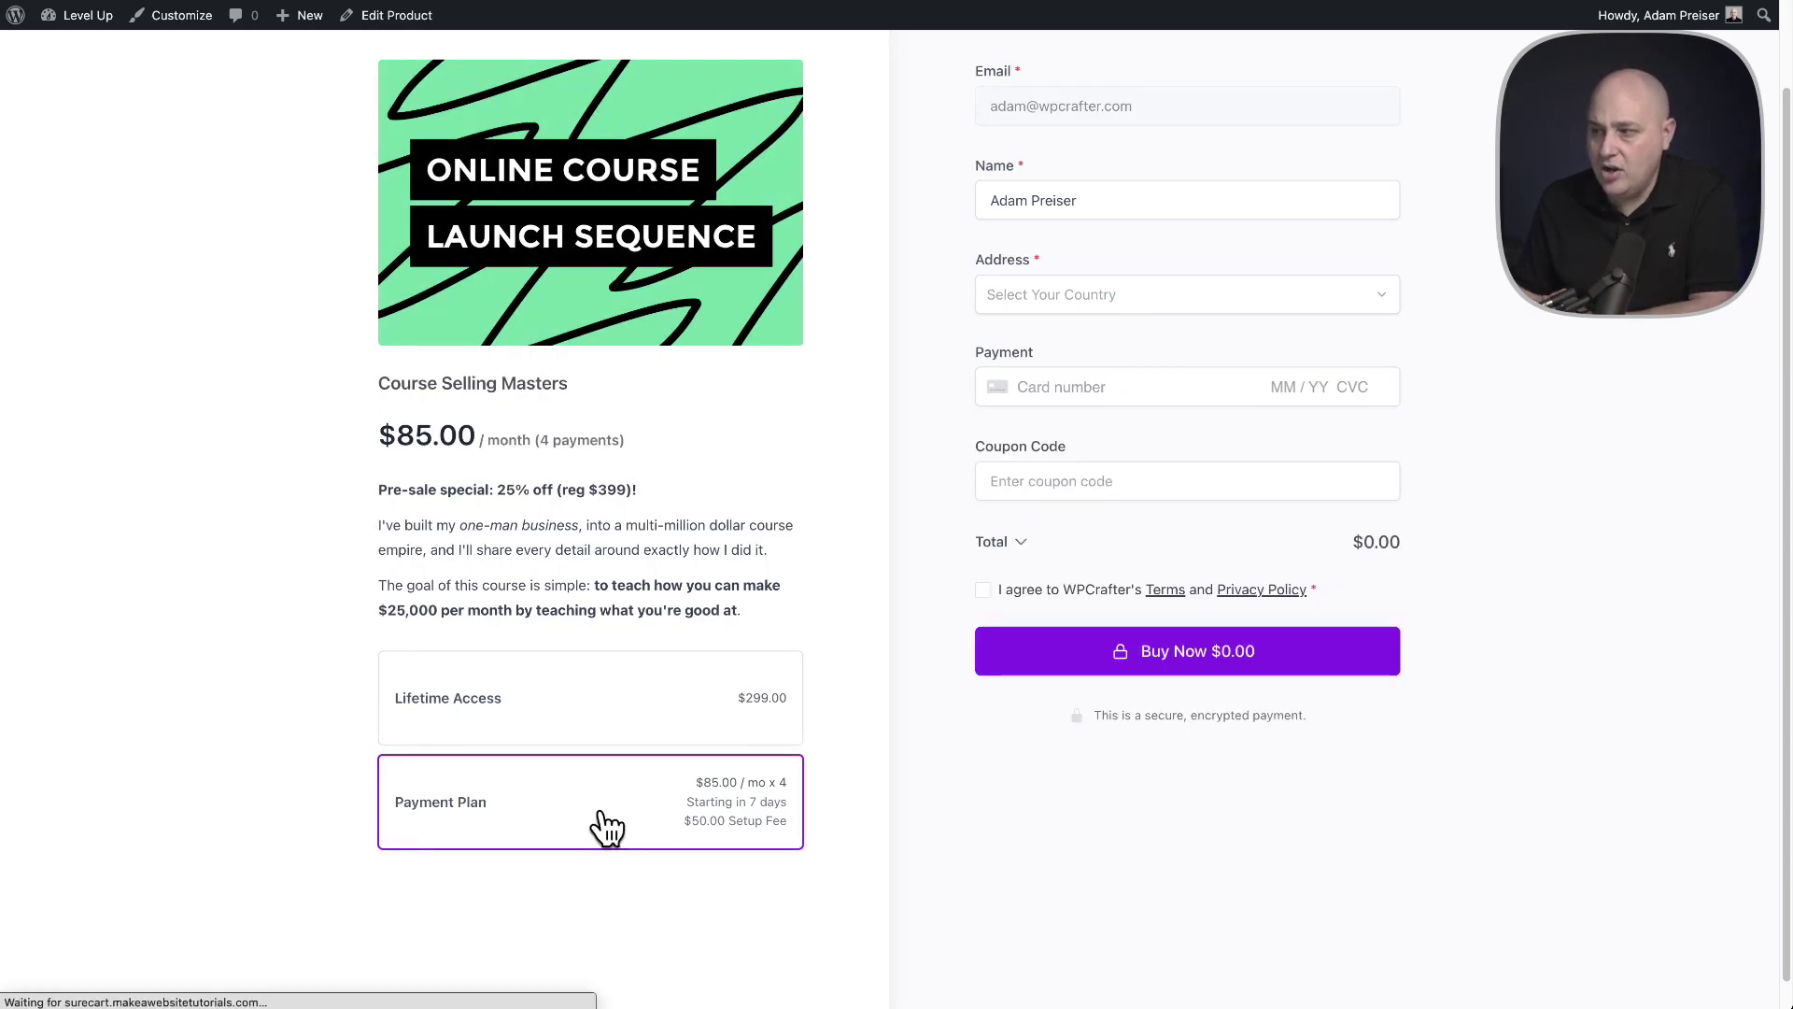
left_click(1024, 543)
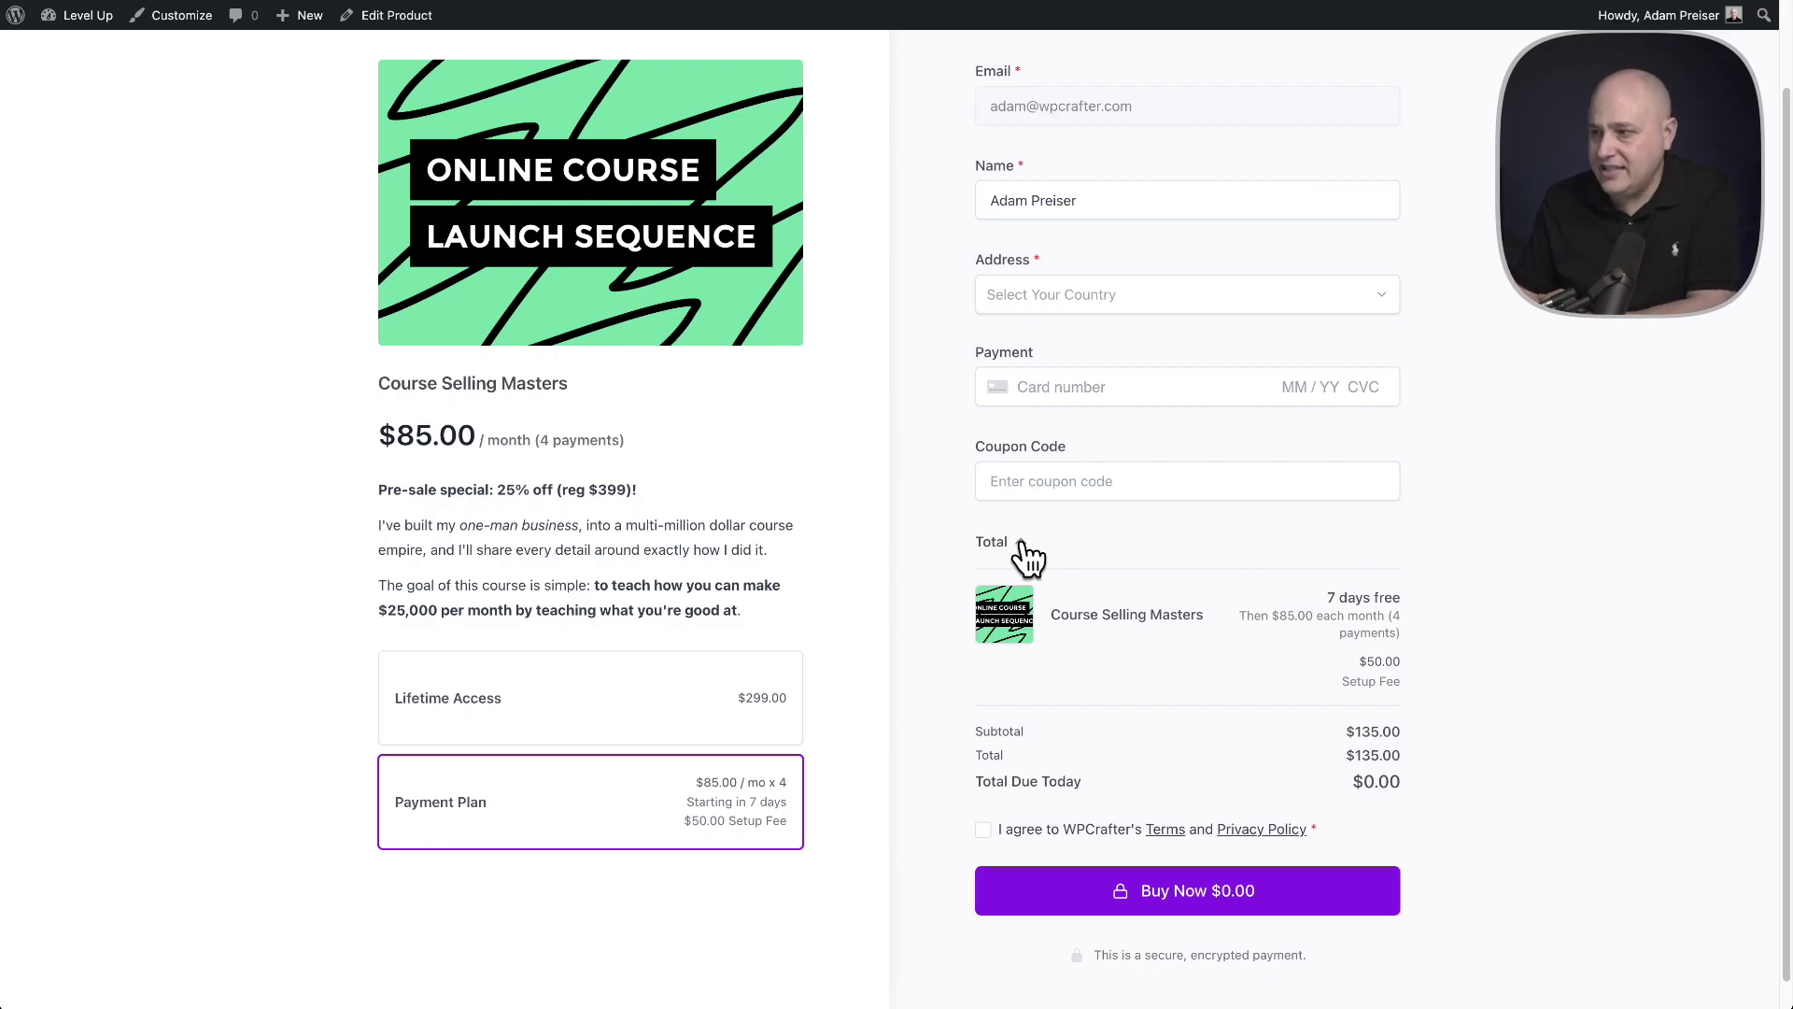
left_click(1026, 555)
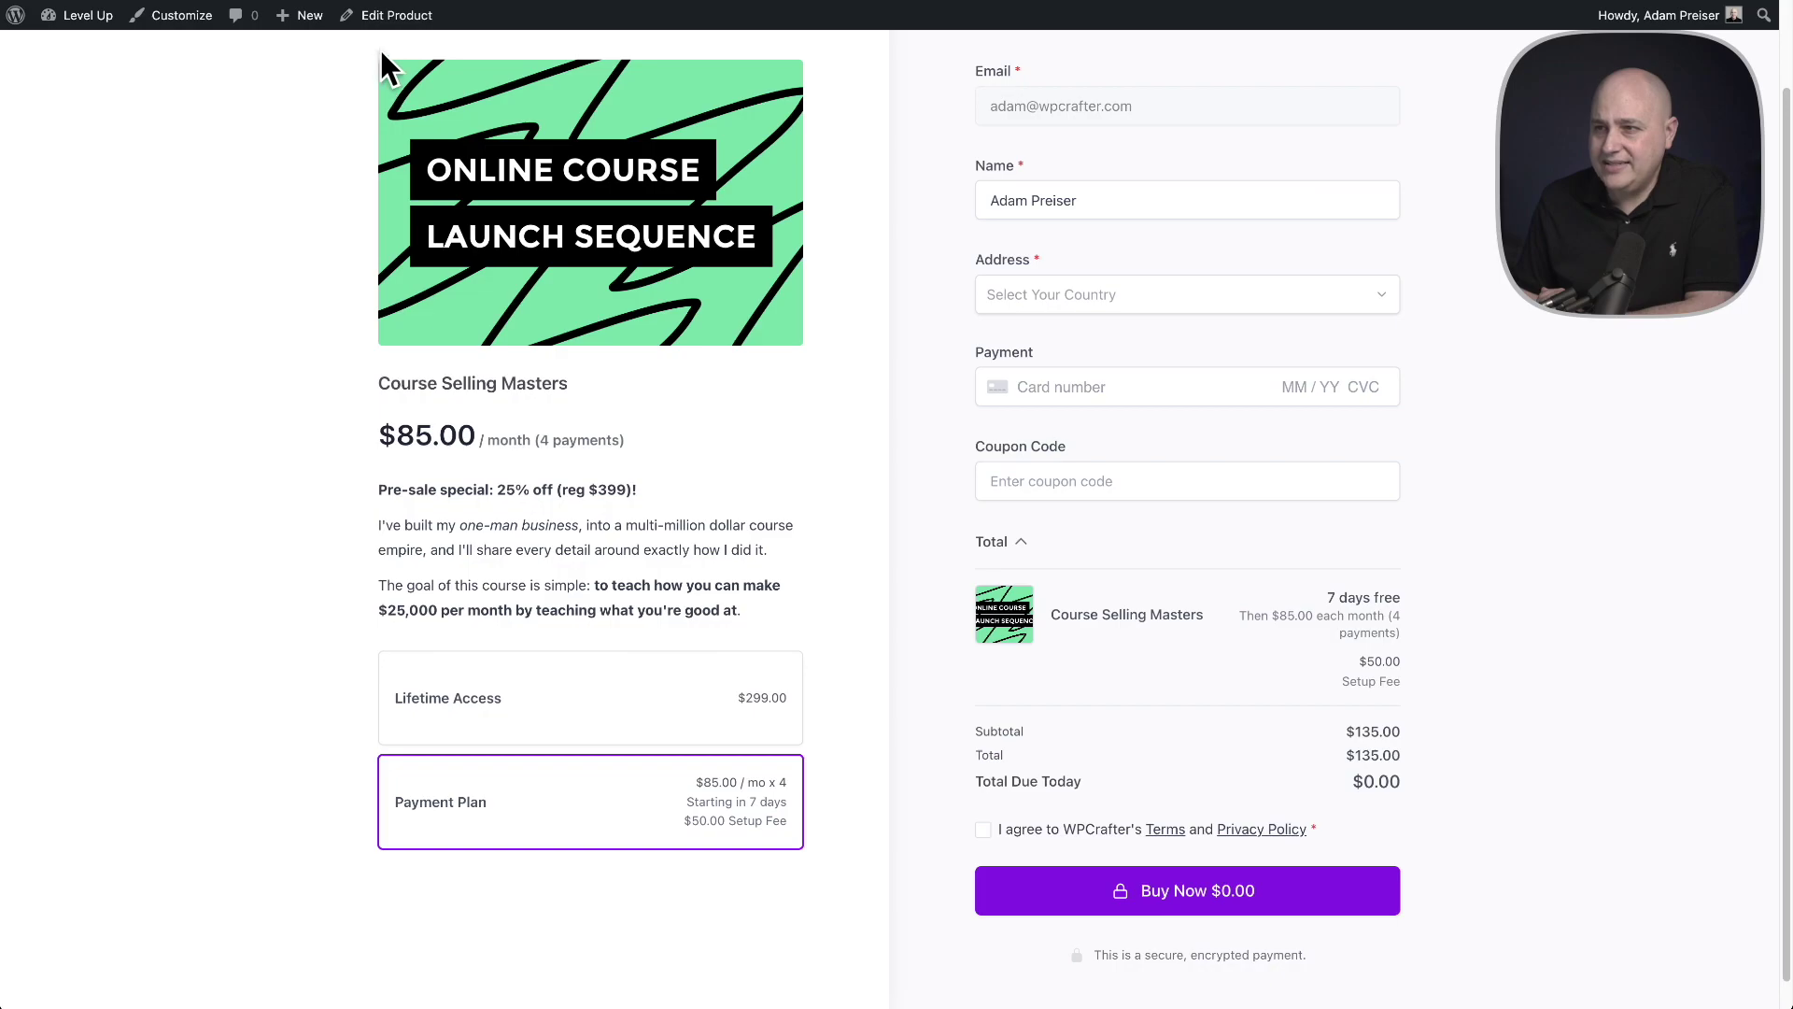
- Change the Payment Plan setup fee to 1 named 'First Week Trial' and save the product
left_click(384, 16)
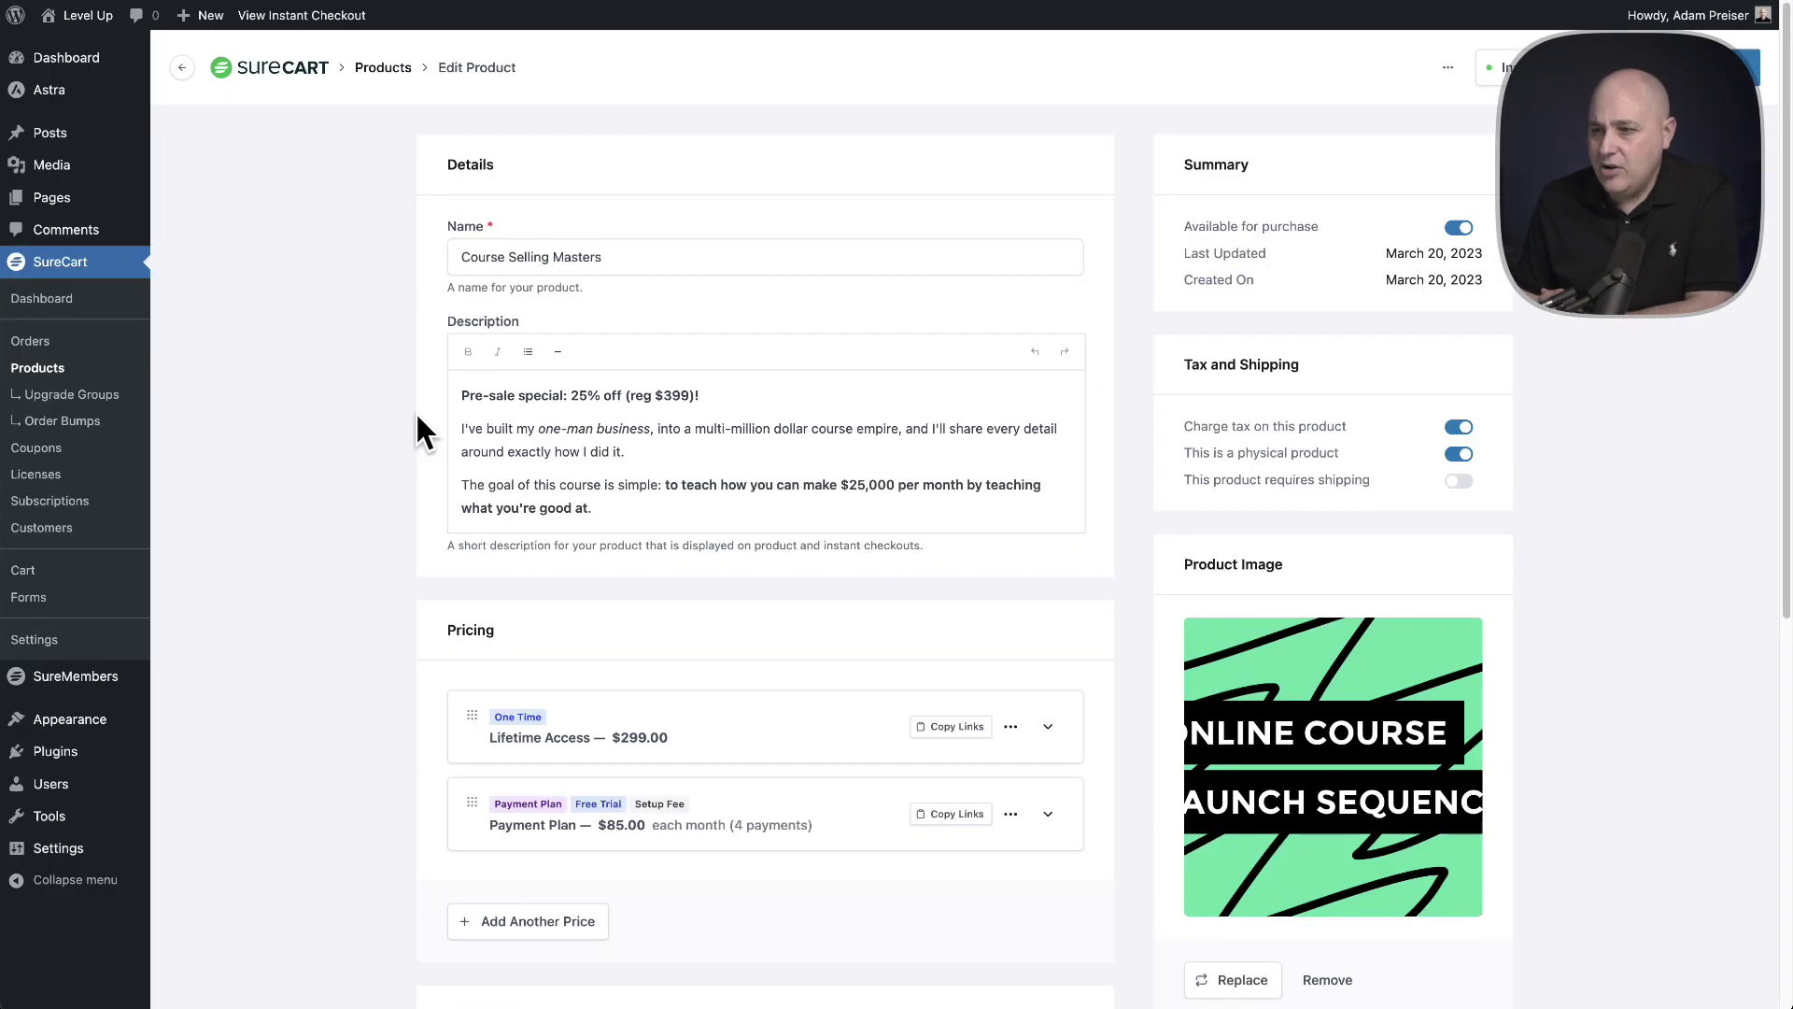
scroll(417, 417, "down", 5)
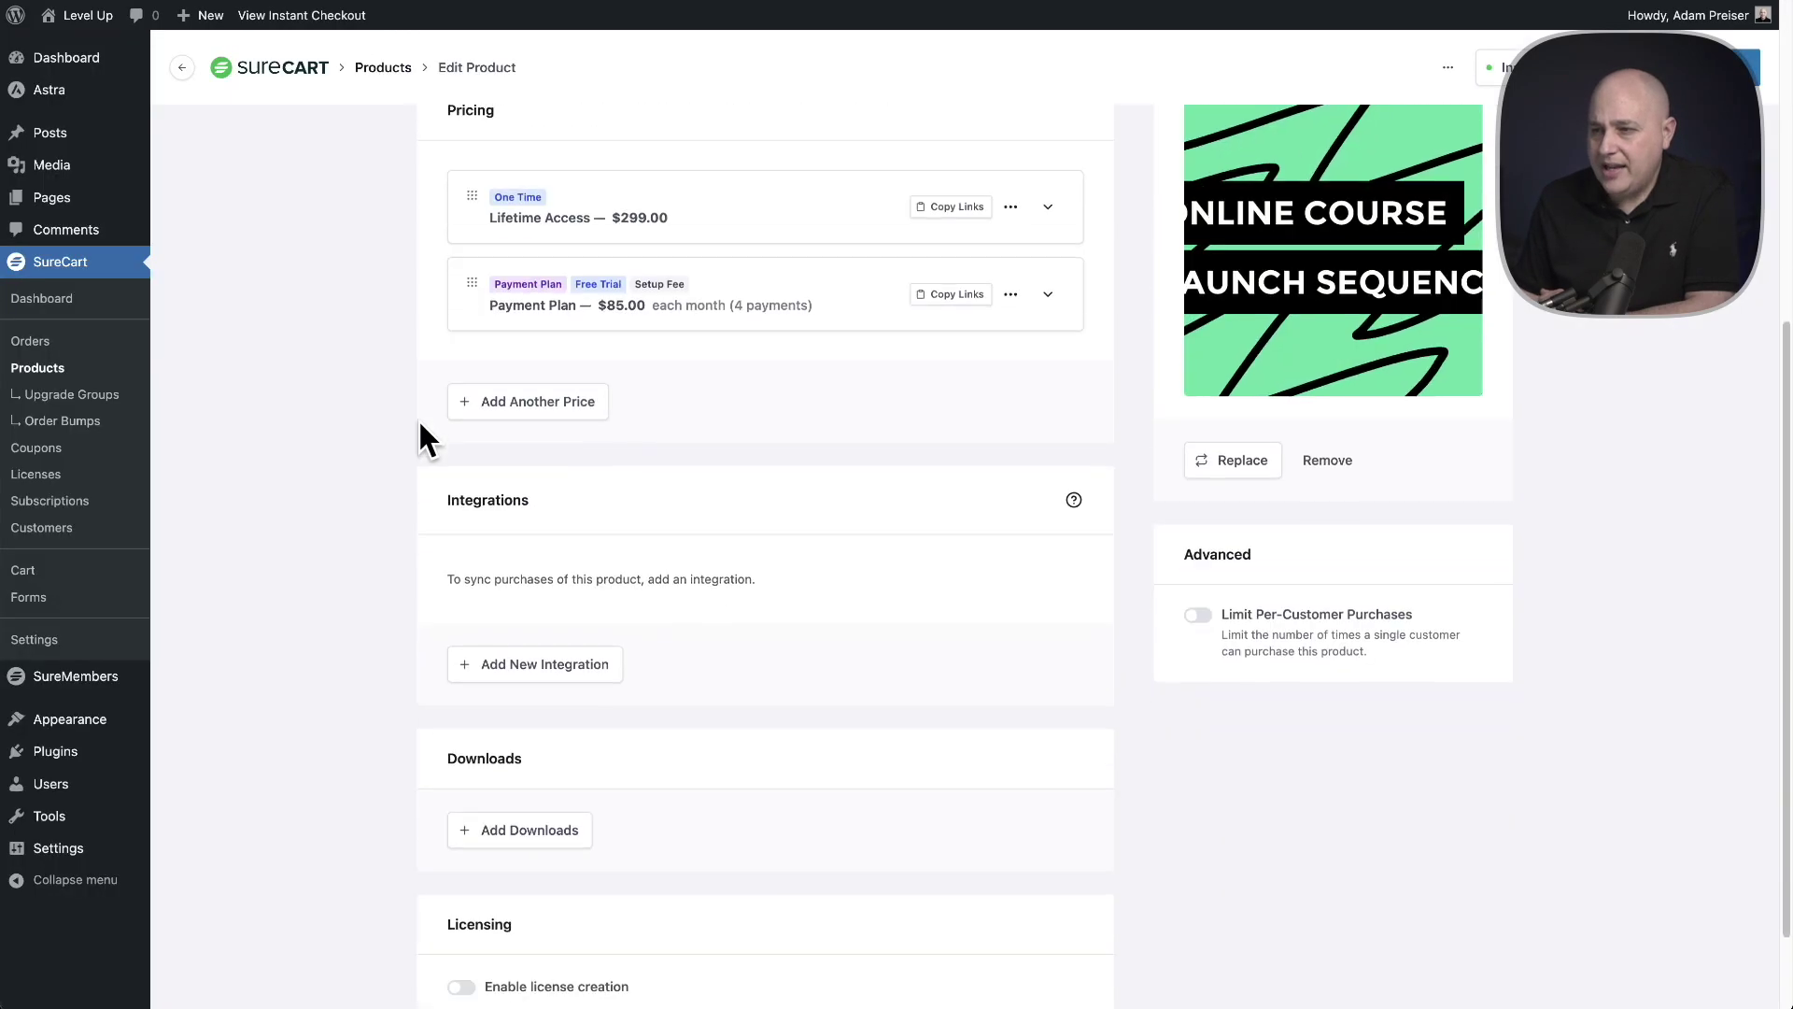
left_click(1050, 297)
scroll(653, 480, "down", 4)
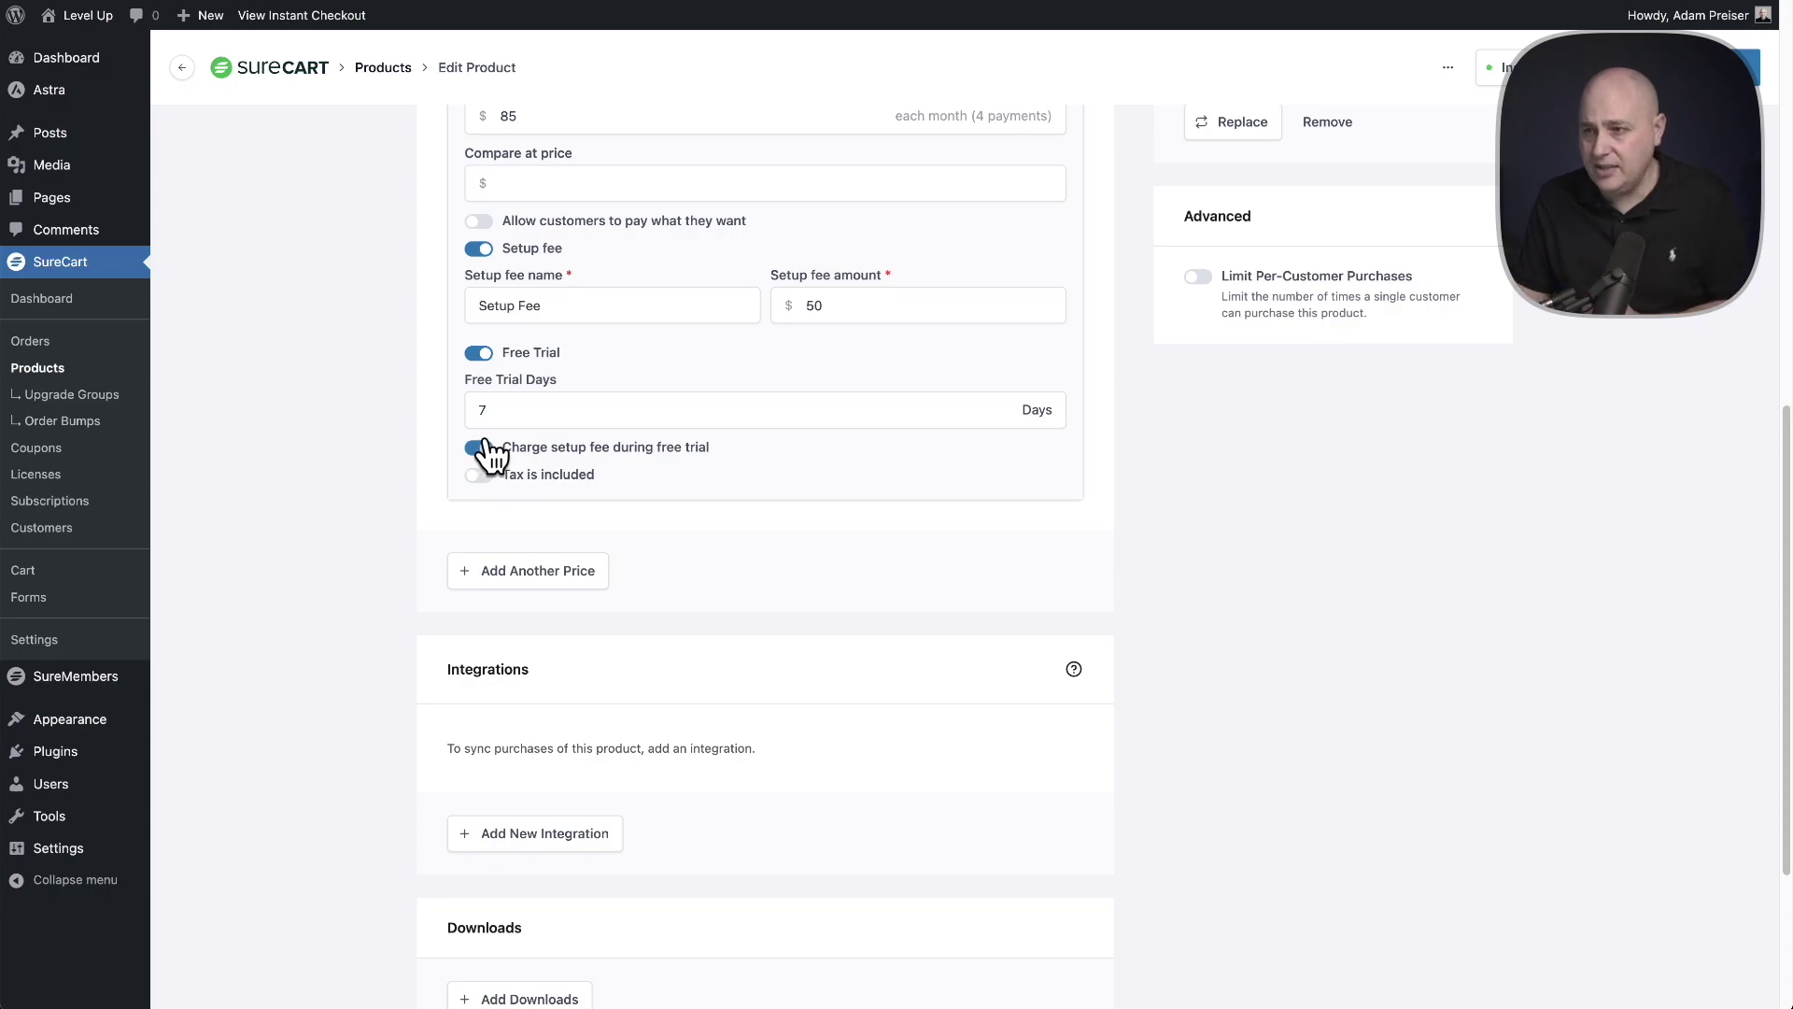
scroll(598, 406, "up", 1)
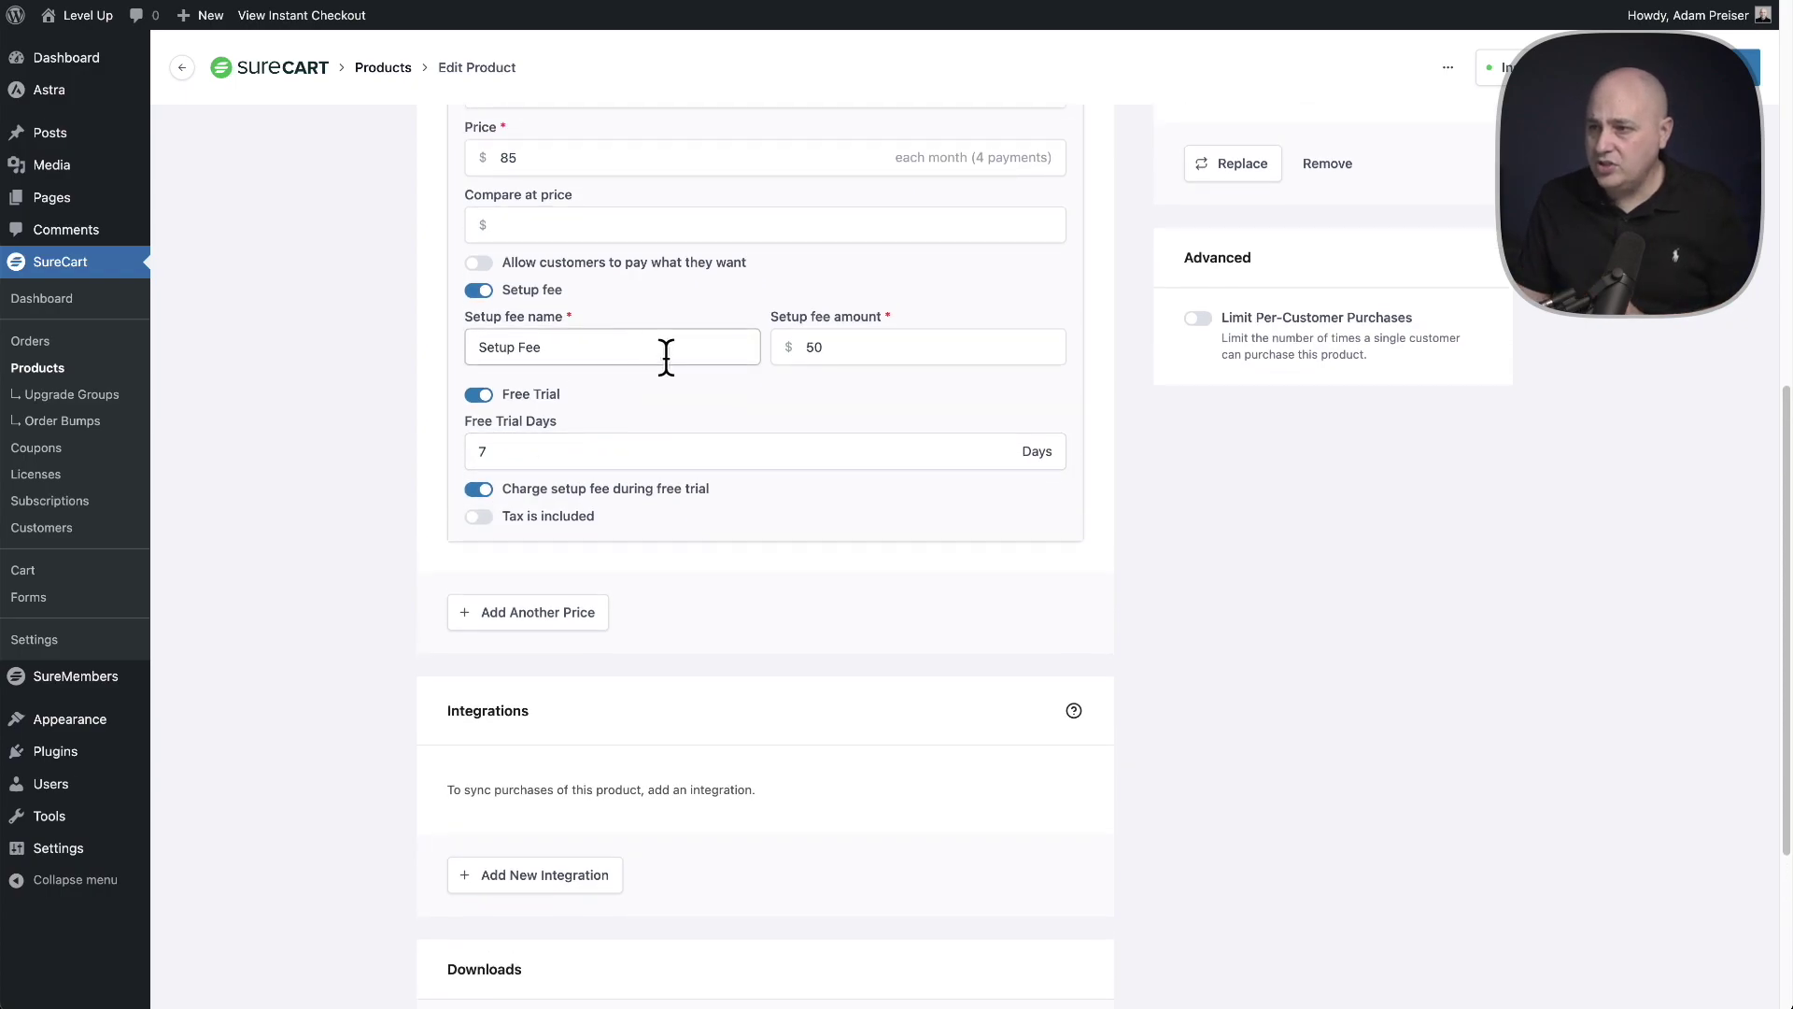
double_click(837, 348)
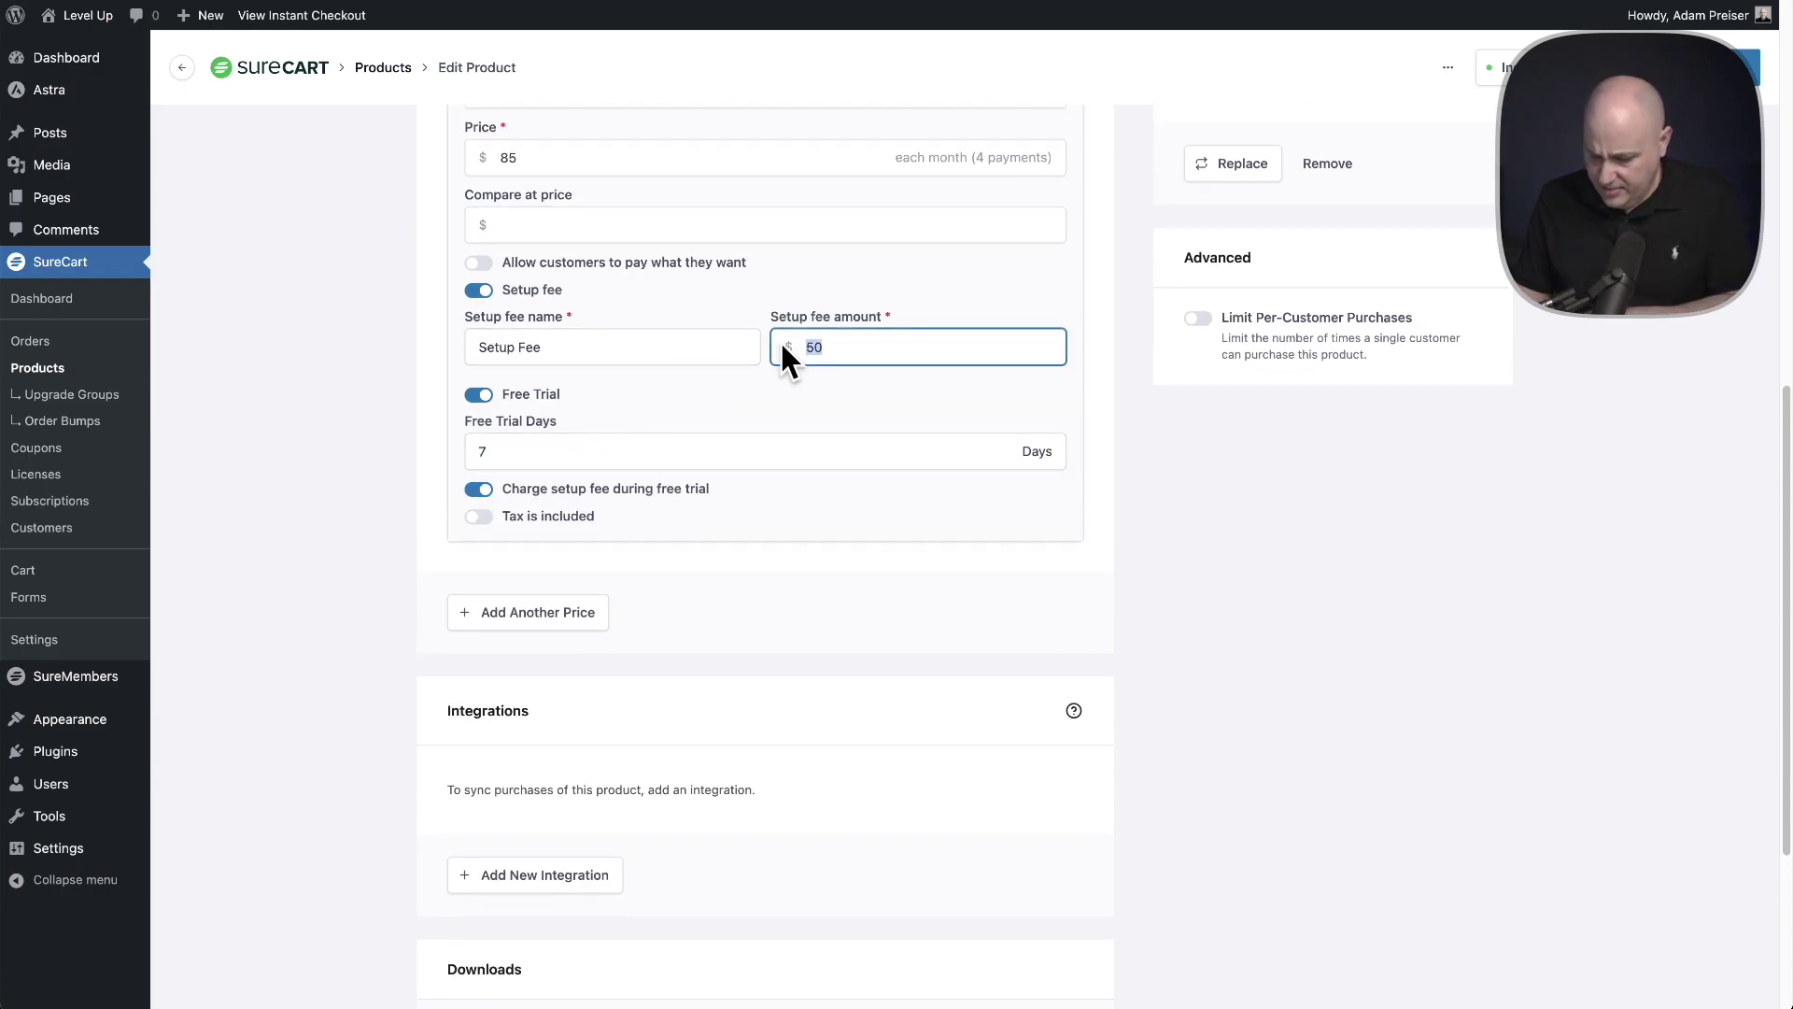
type("1")
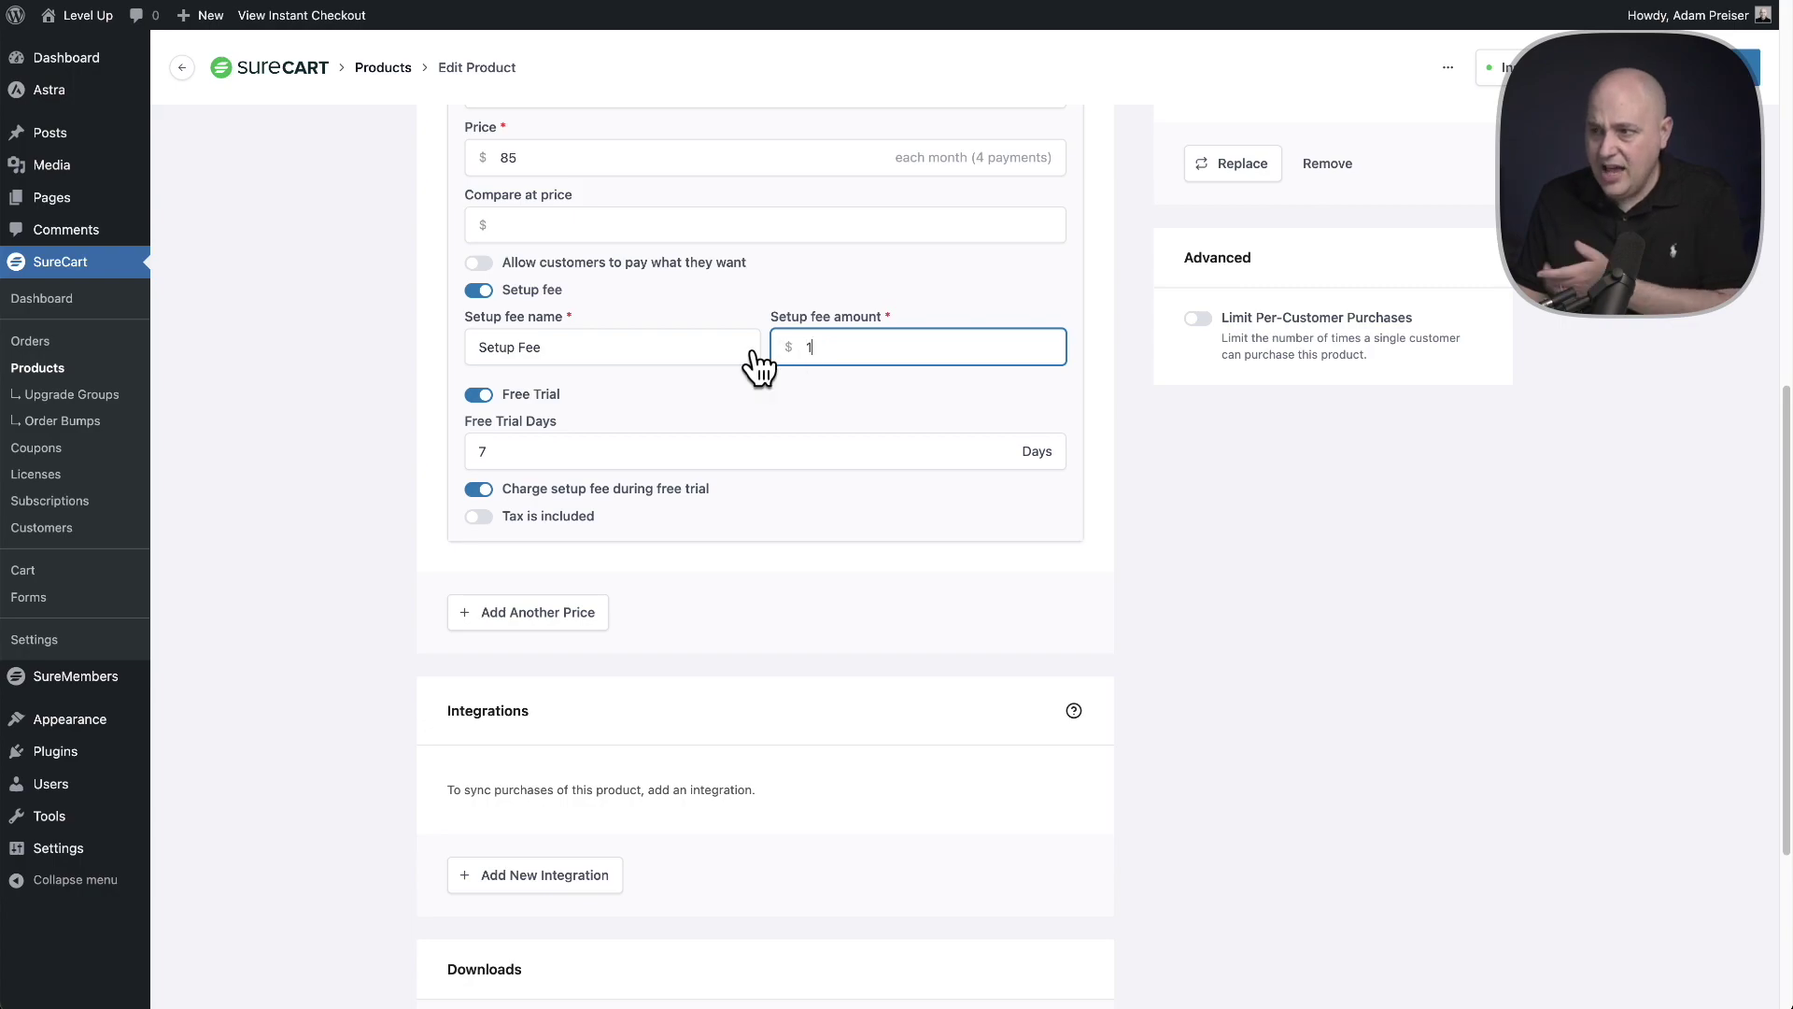
triple_click(557, 351)
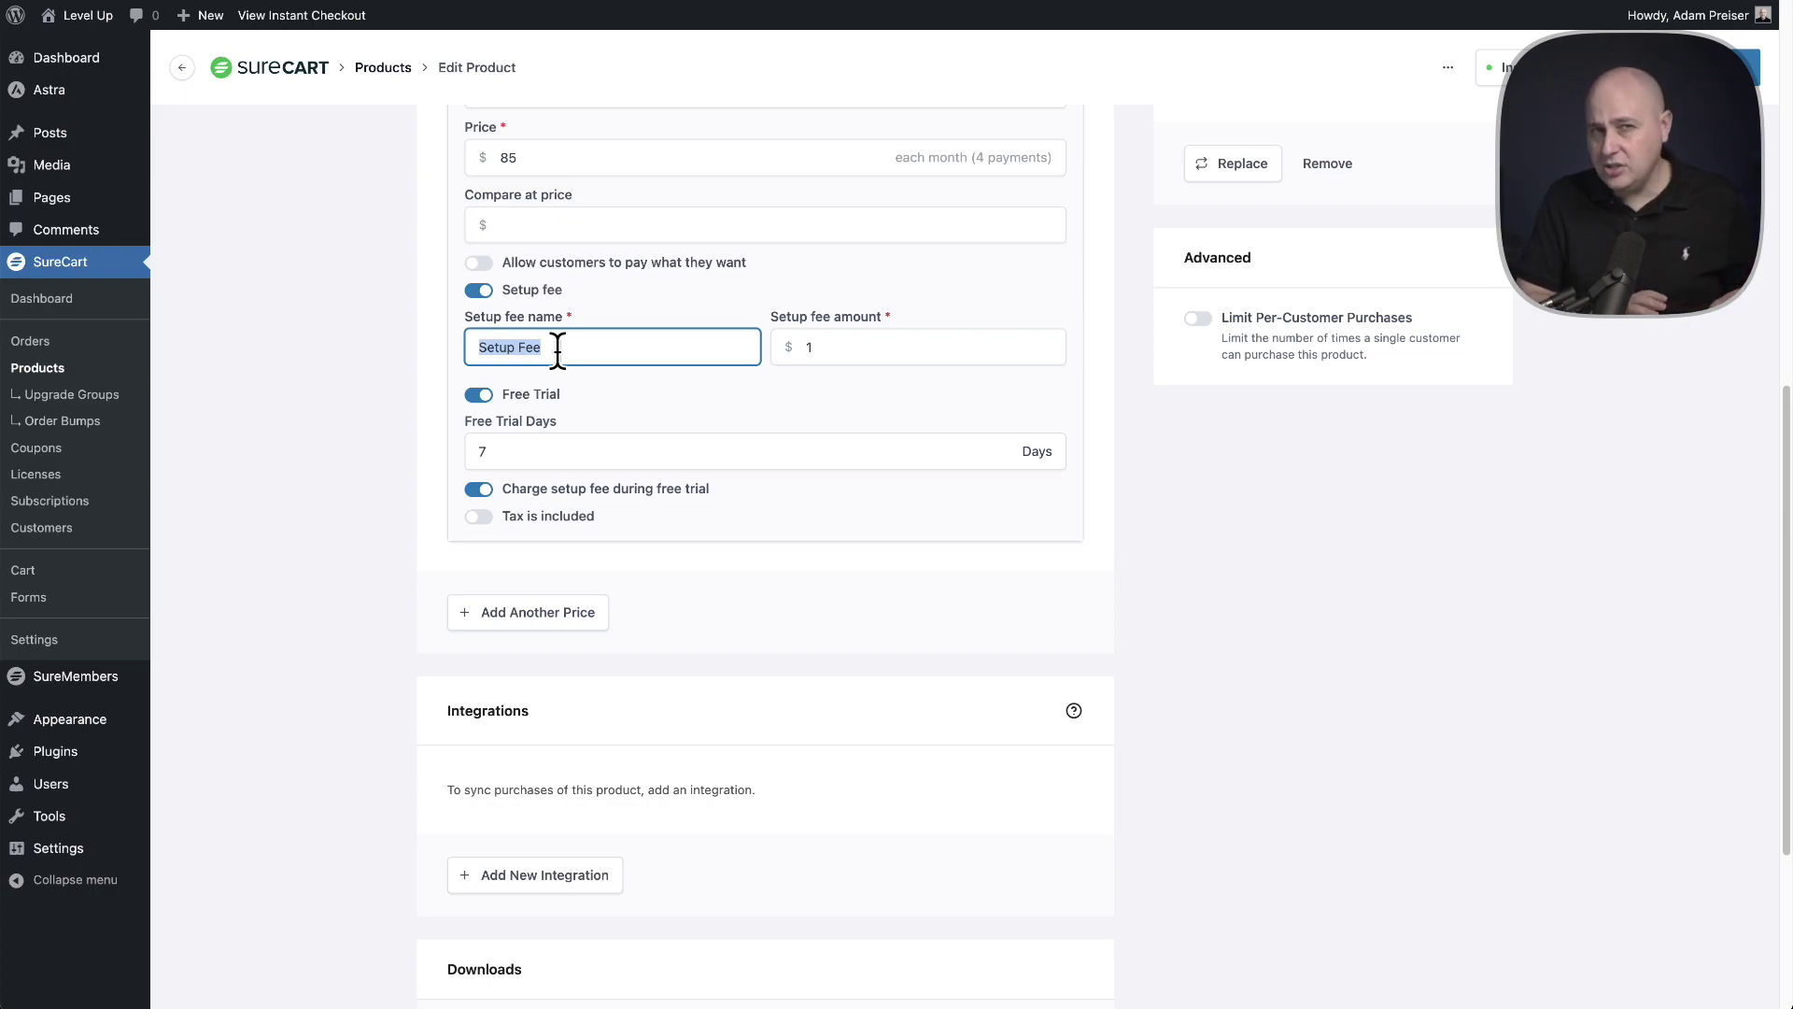
type("First Week Trial")
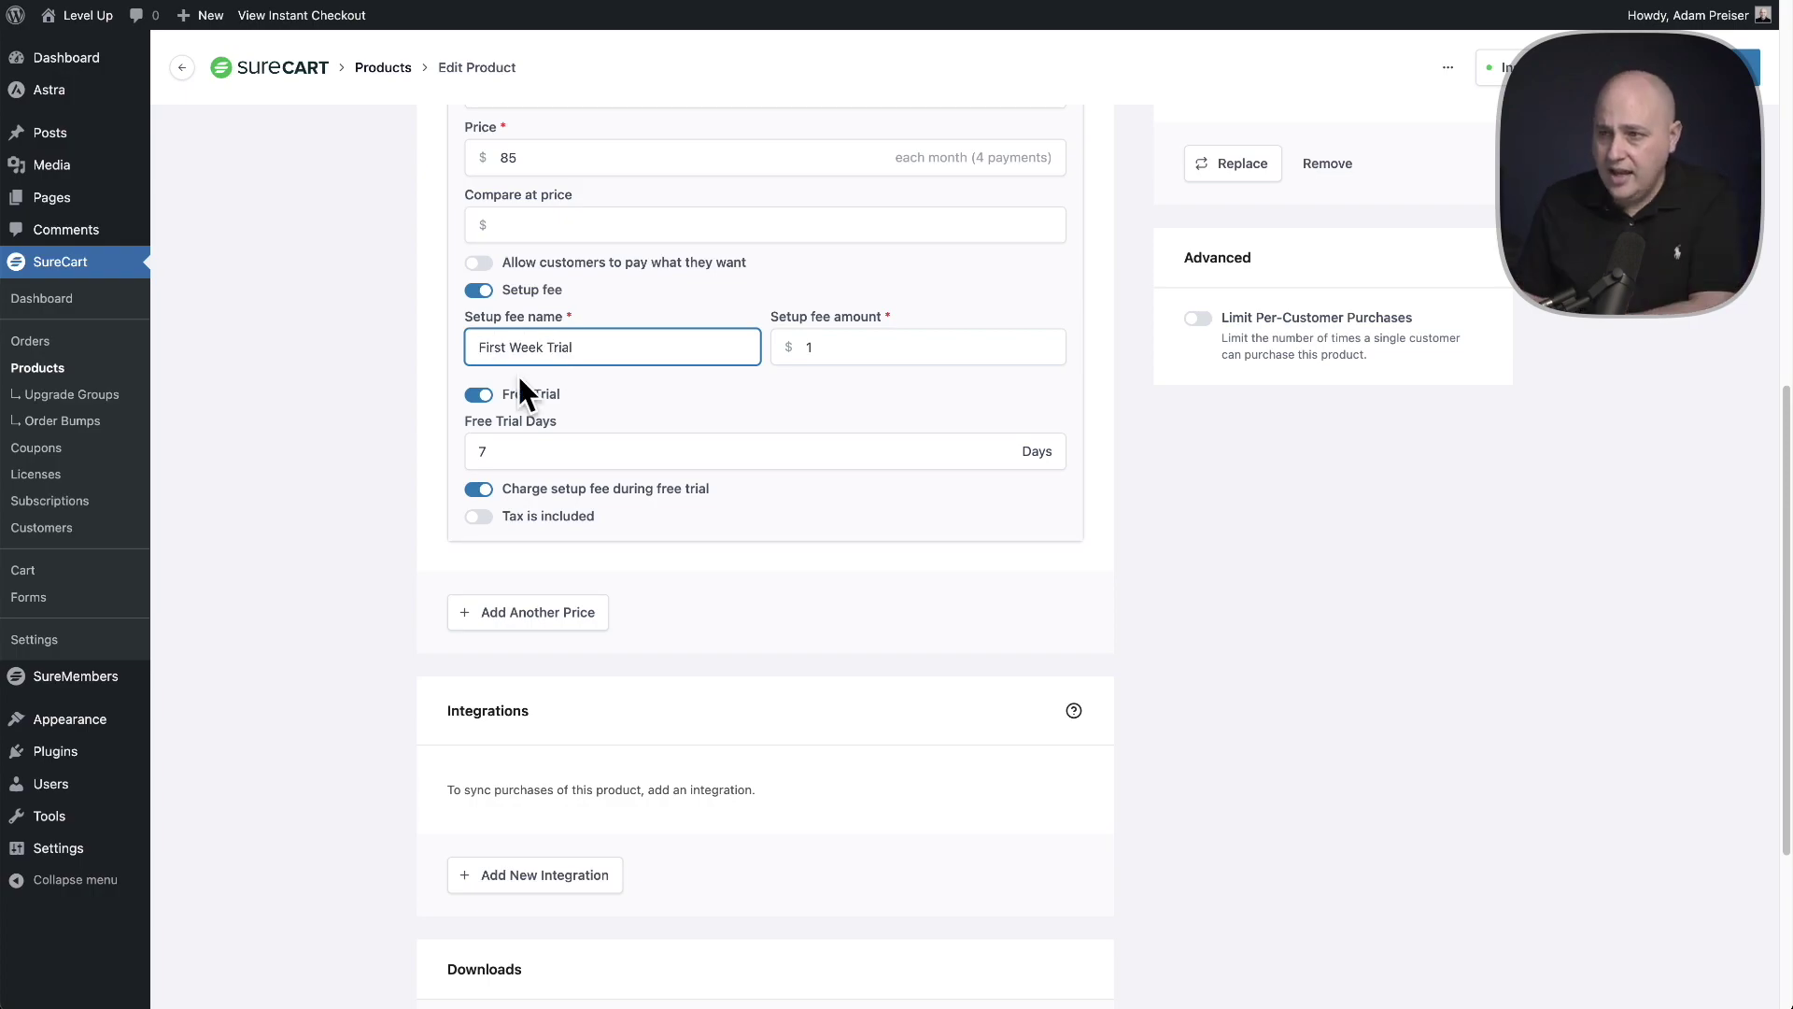
left_click(433, 390)
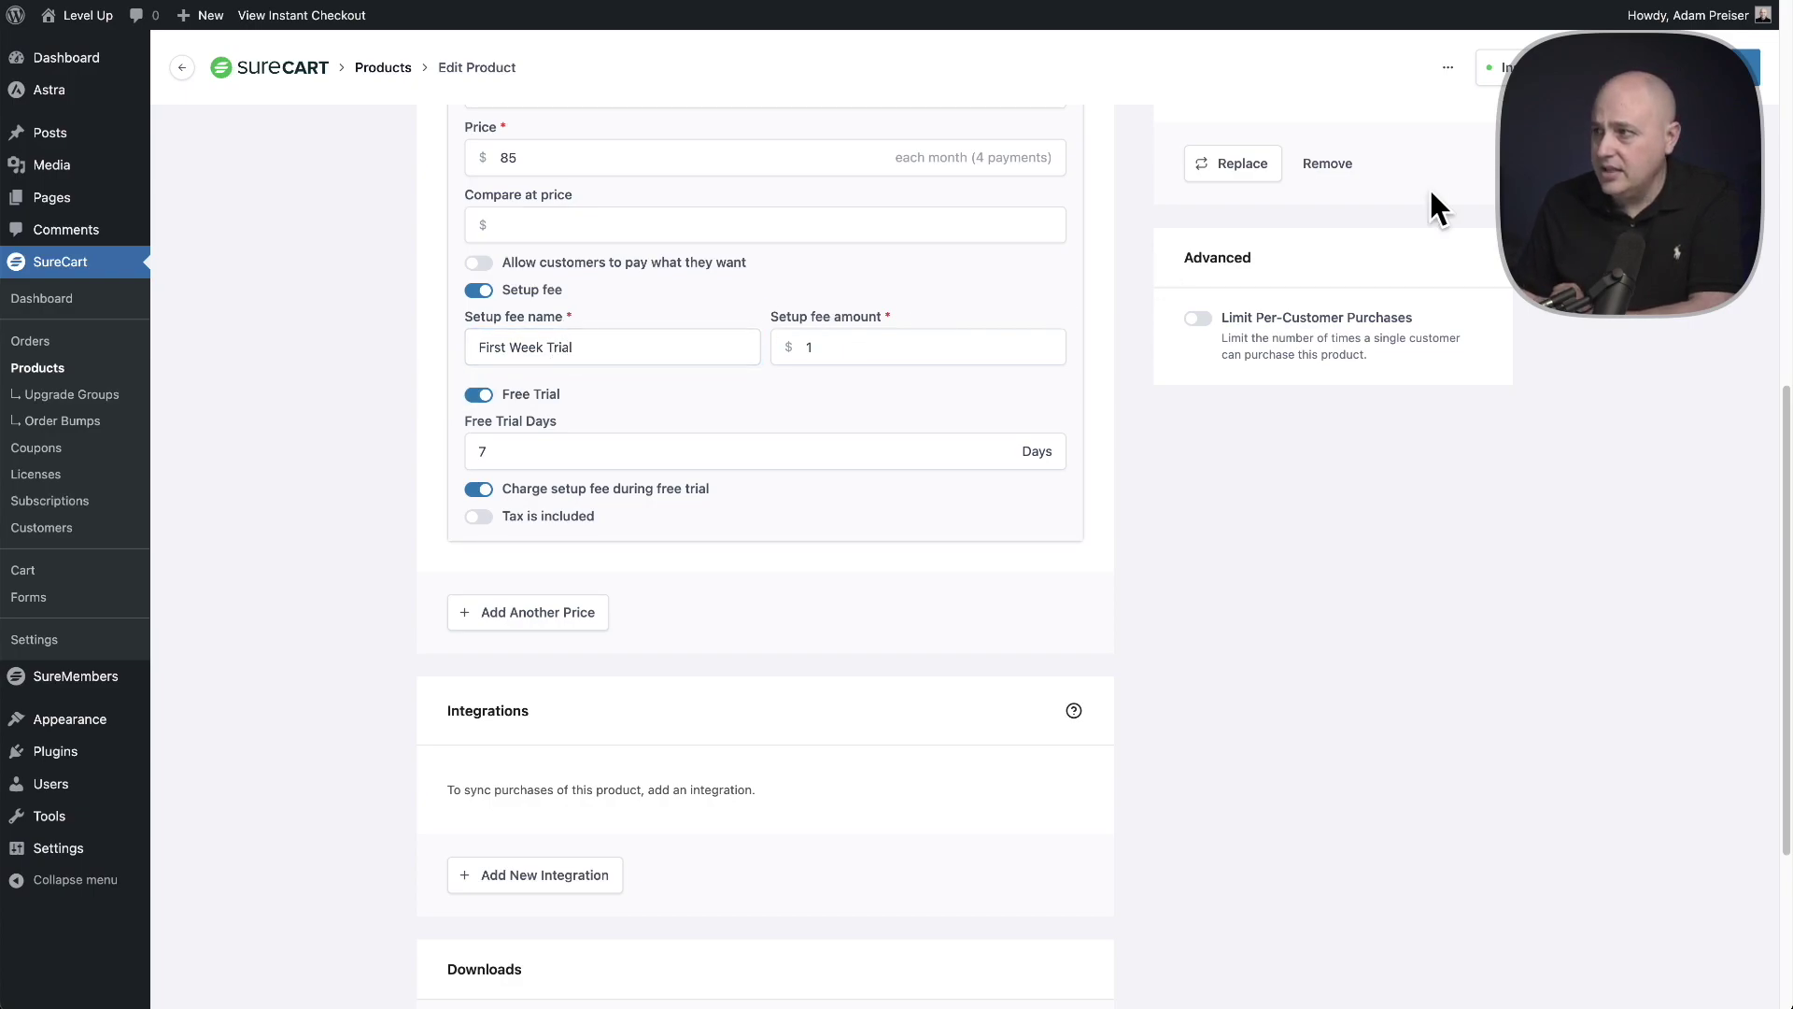
left_click(1728, 67)
- Pick Payment Plan on instant checkout and expand the total to review the $1.00 First Week Trial
left_click(261, 16)
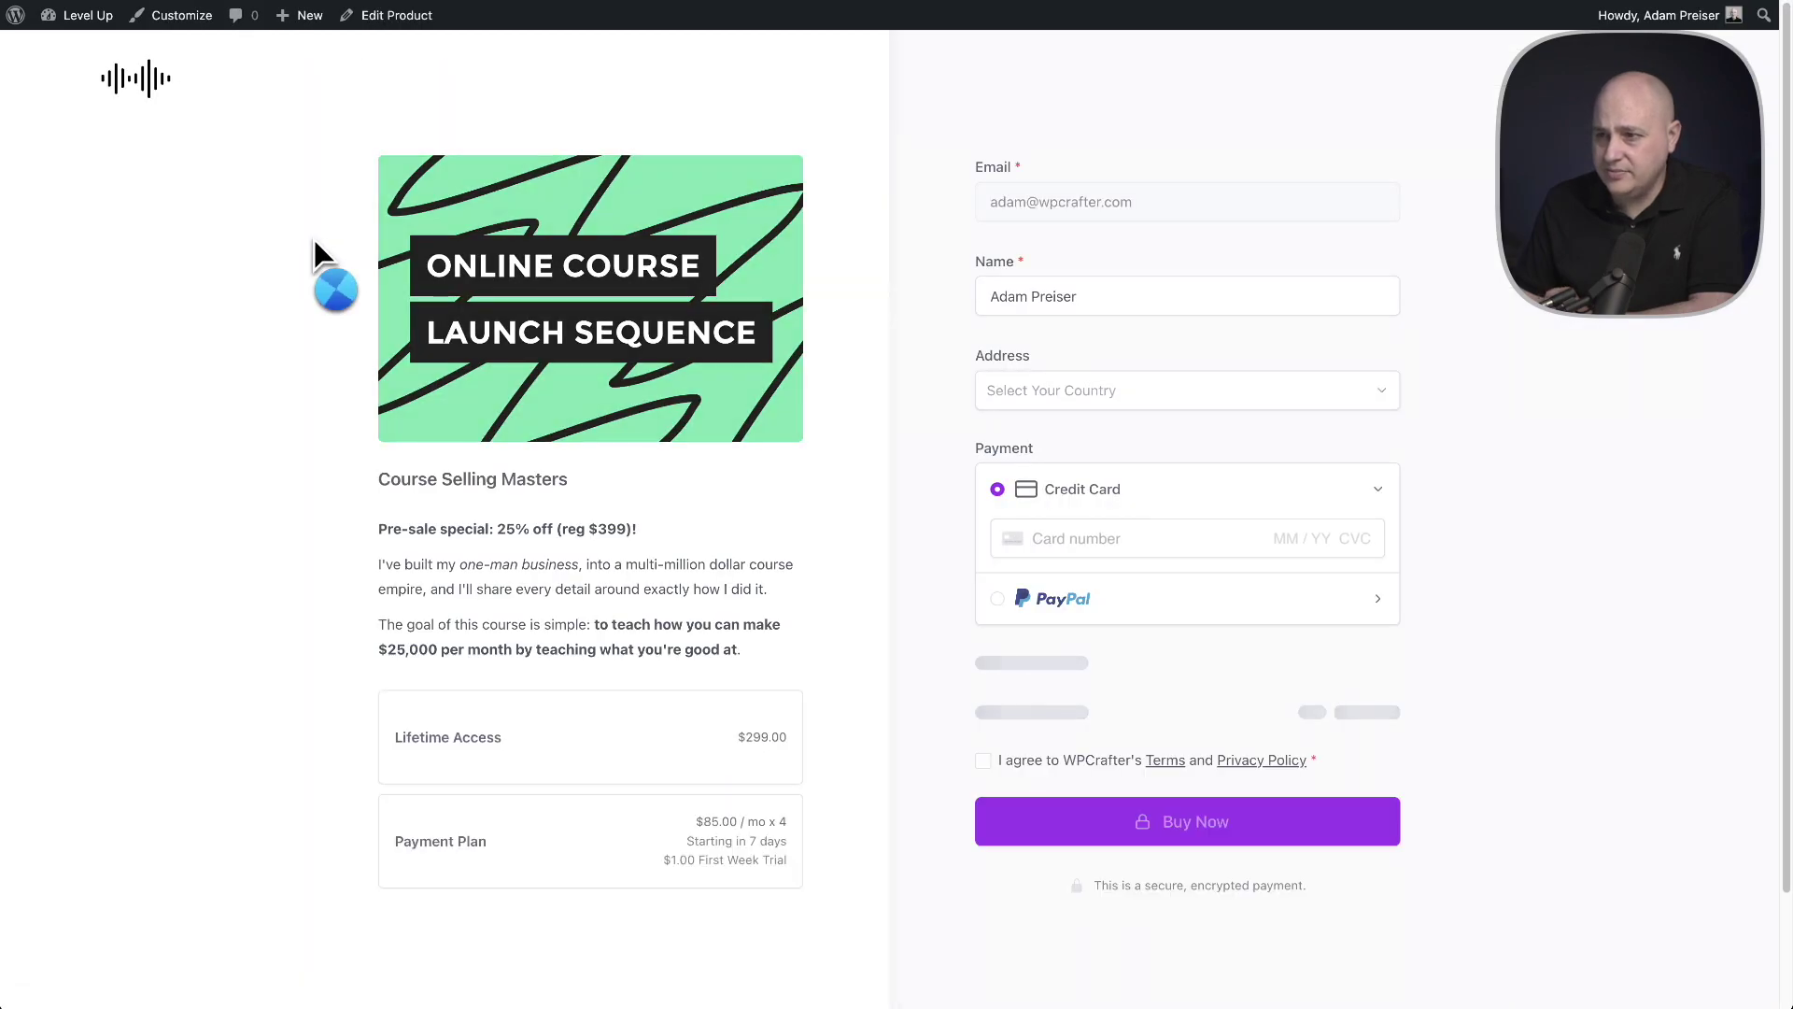
scroll(314, 238, "down", 2)
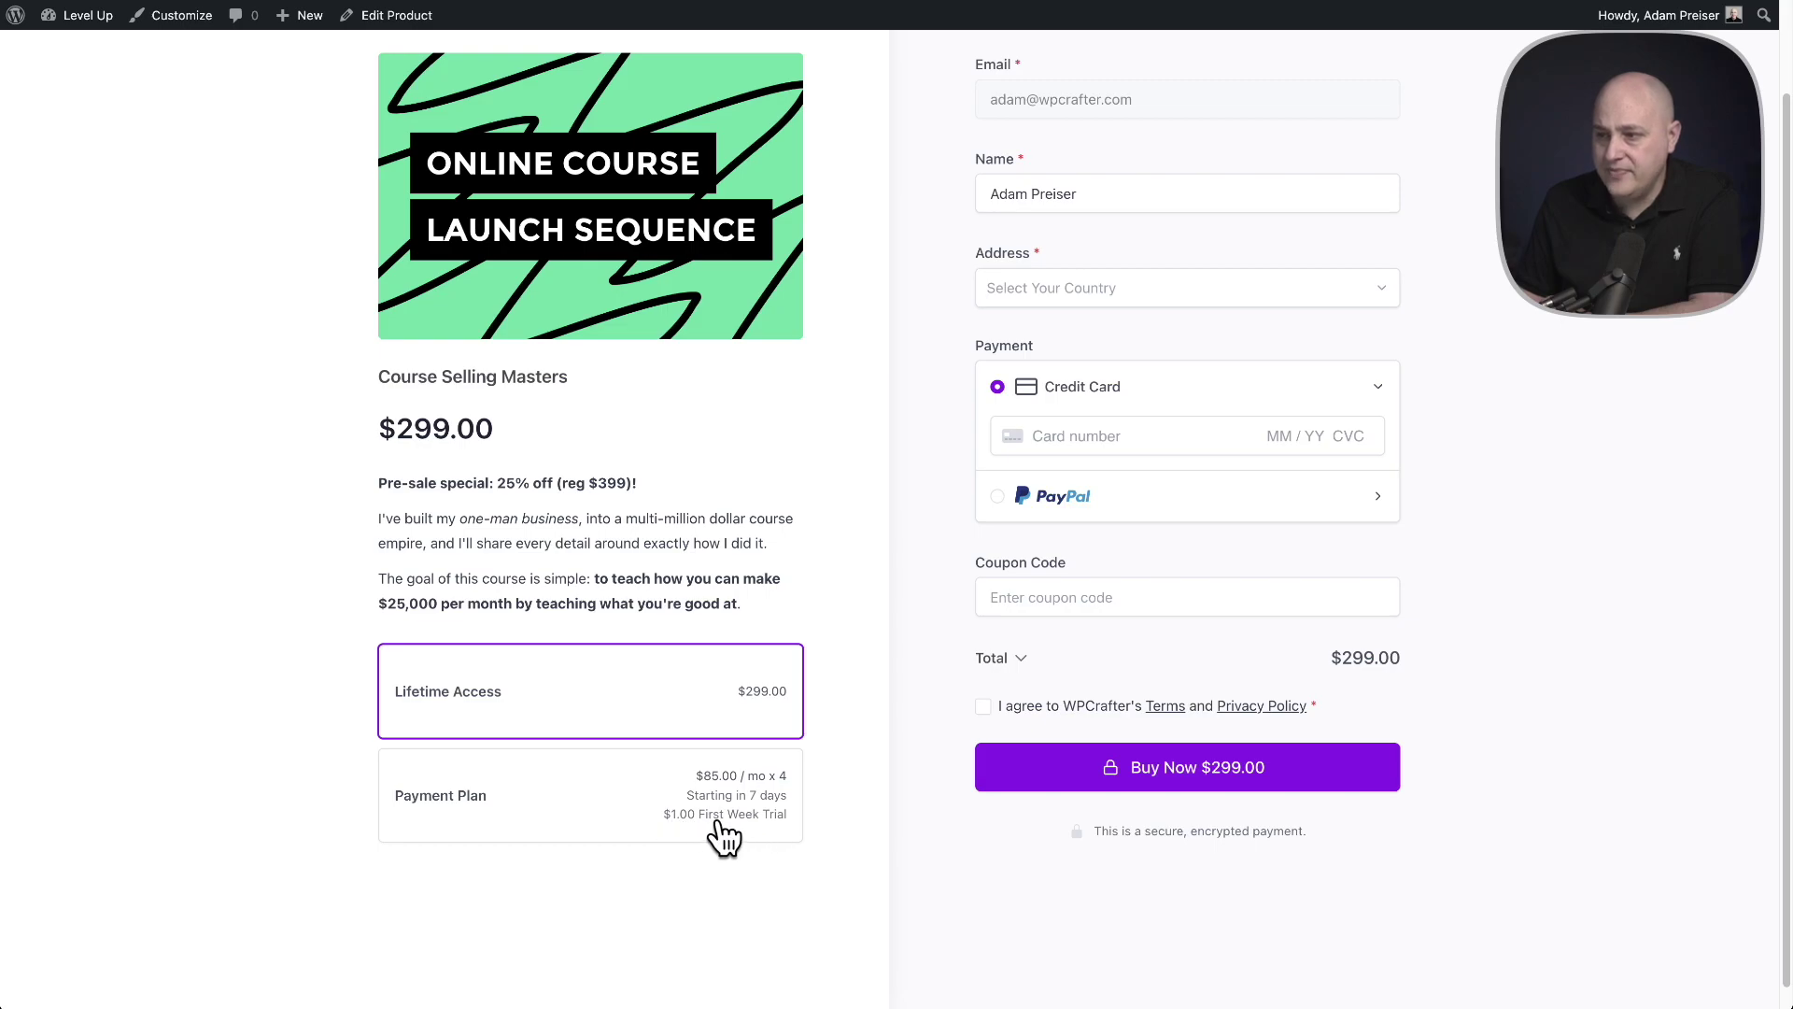
left_click(617, 813)
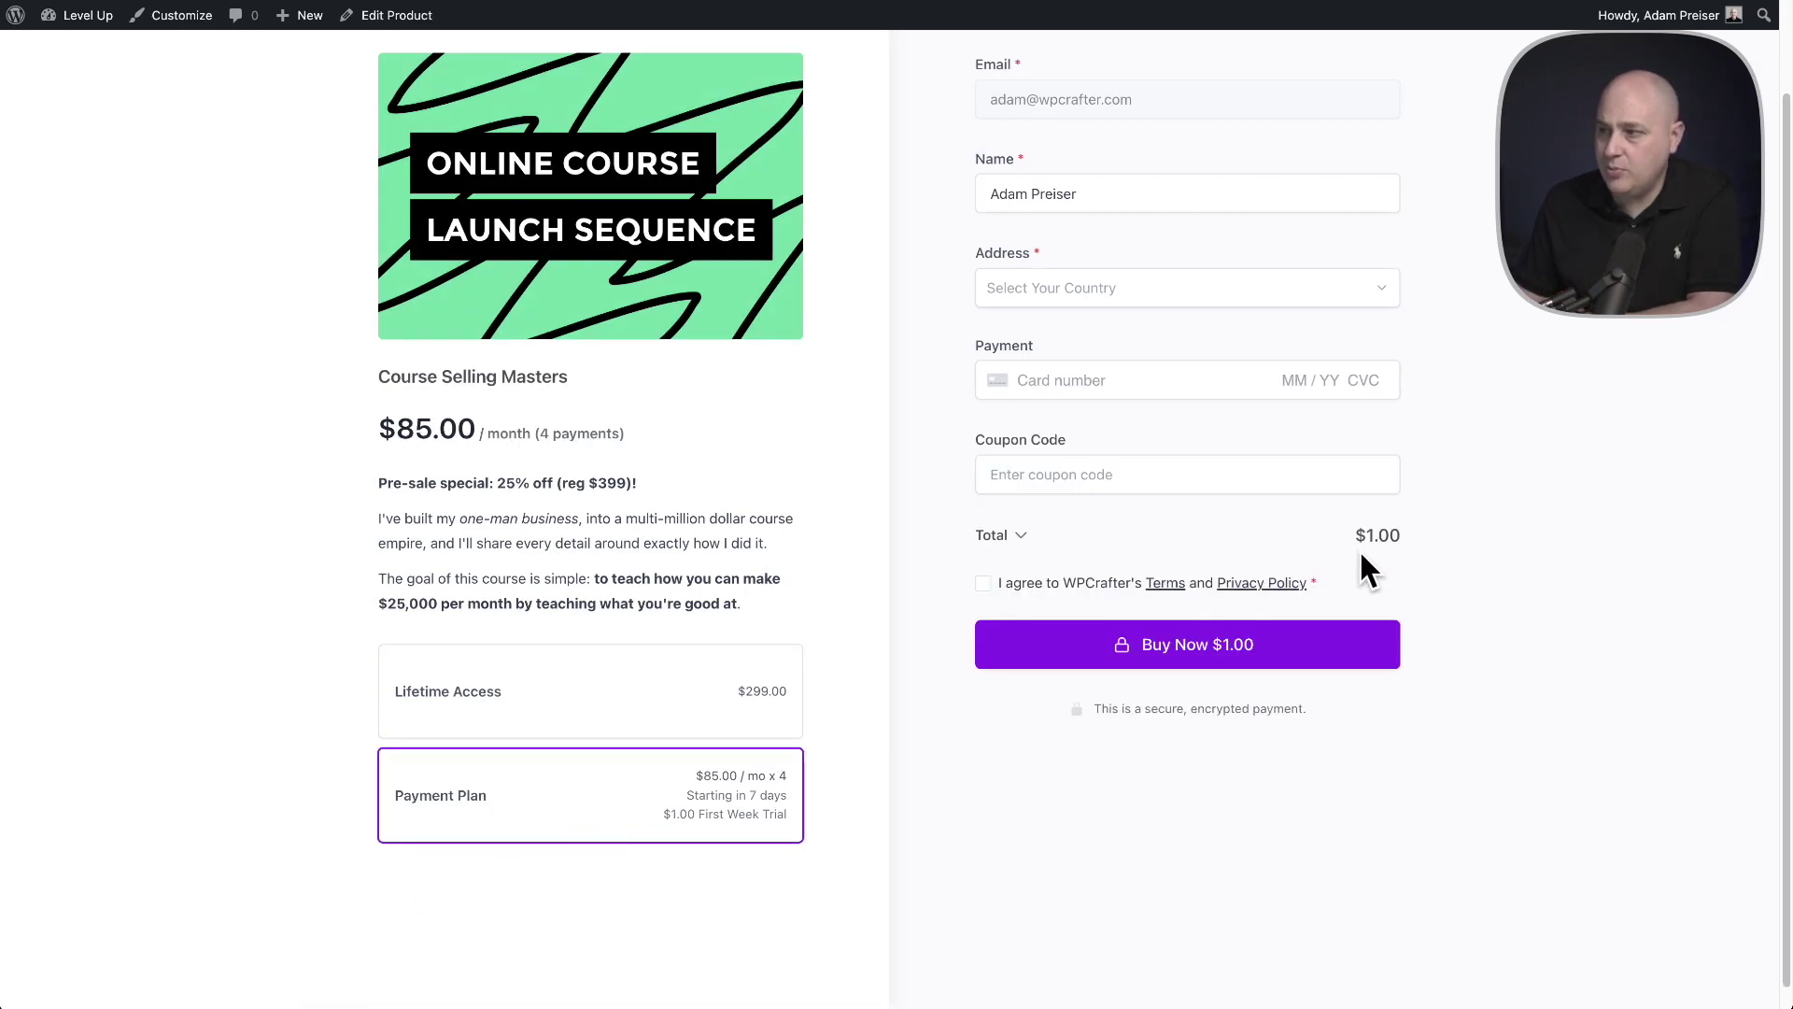
left_click(1016, 544)
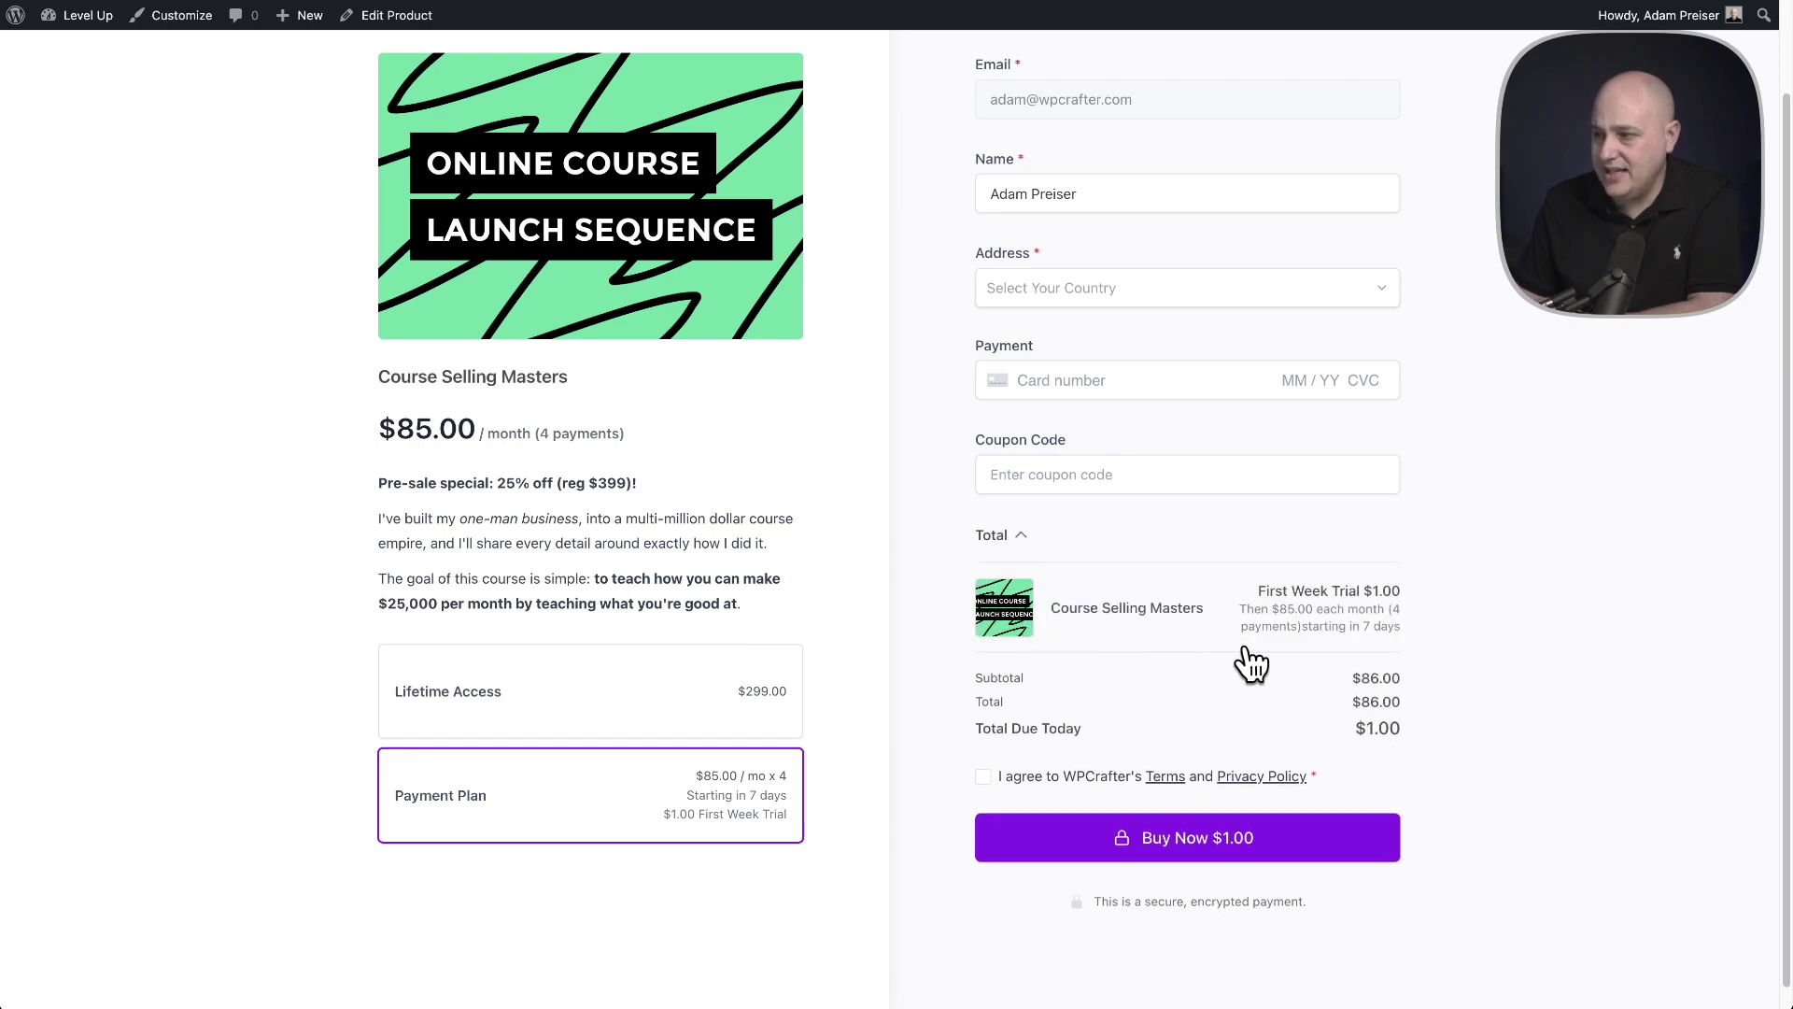